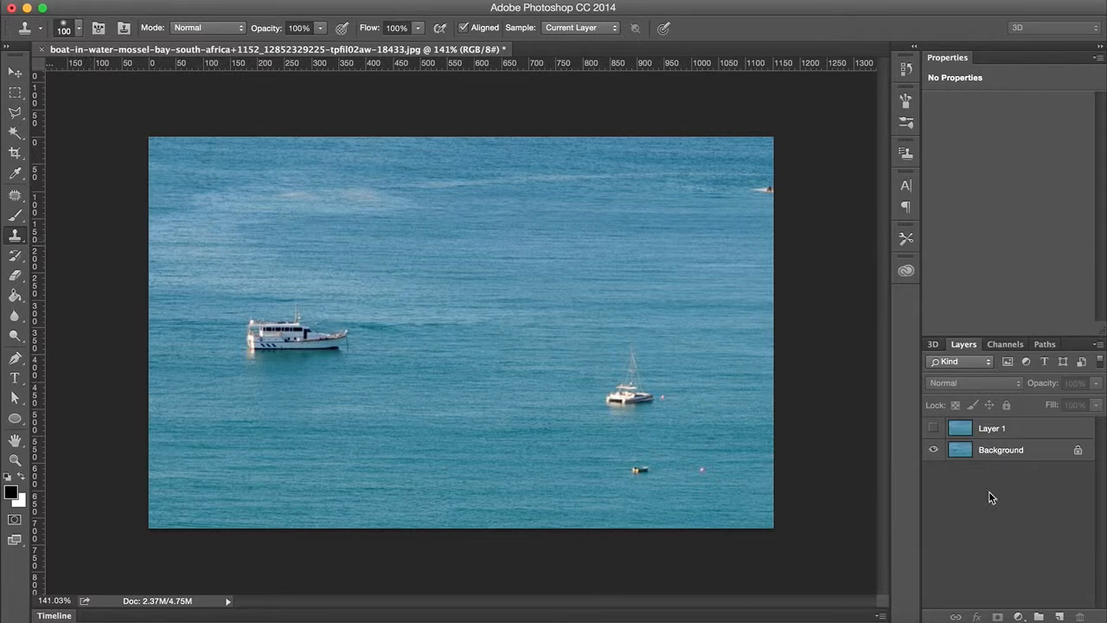
# - Compare the image with and without the retouched Layer 1 by toggling that layer's visibility
pyautogui.click(933, 430)
pyautogui.click(934, 429)
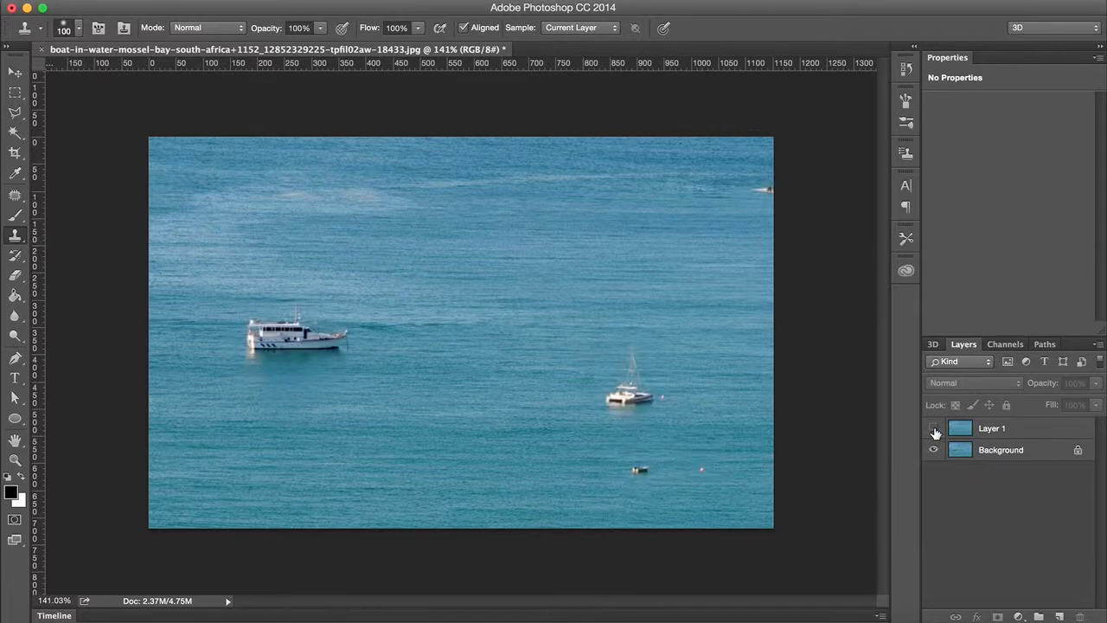
pyautogui.click(934, 429)
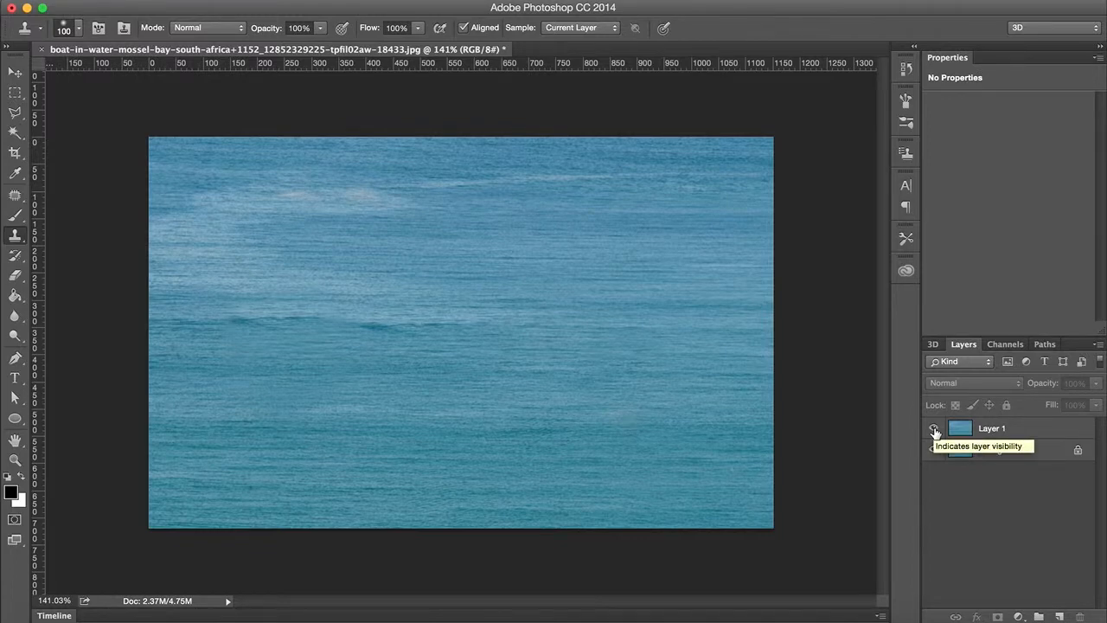
pyautogui.click(934, 429)
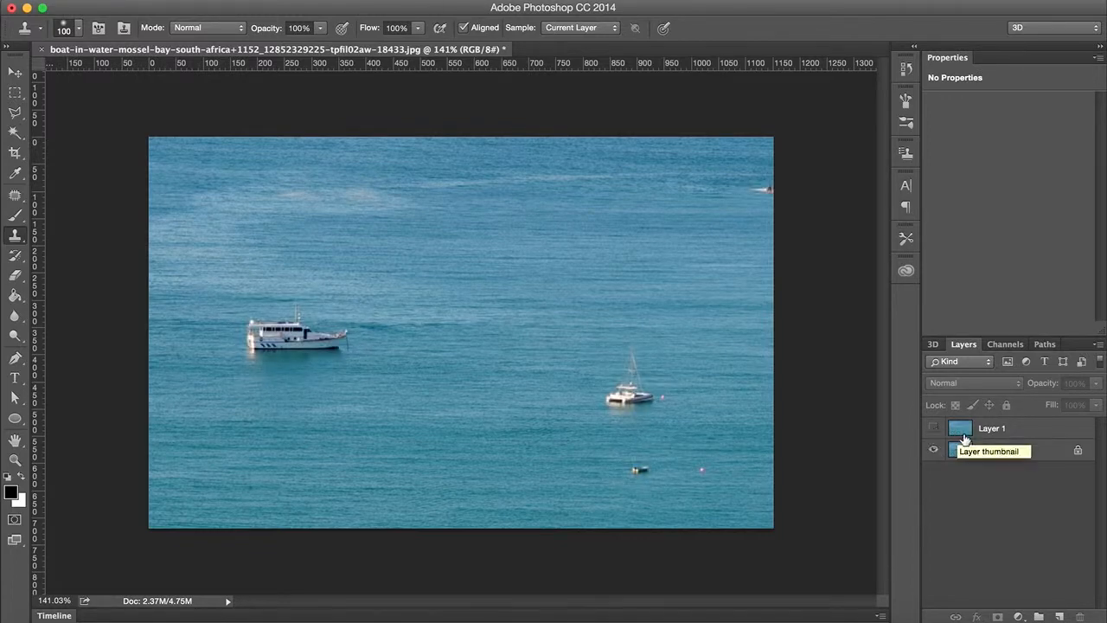
pyautogui.click(934, 429)
pyautogui.click(934, 430)
# - Replace the retouched Layer 1 with a fresh duplicate of the Background layer and keep the duplicate active
pyautogui.click(1008, 431)
pyautogui.press('Delete')
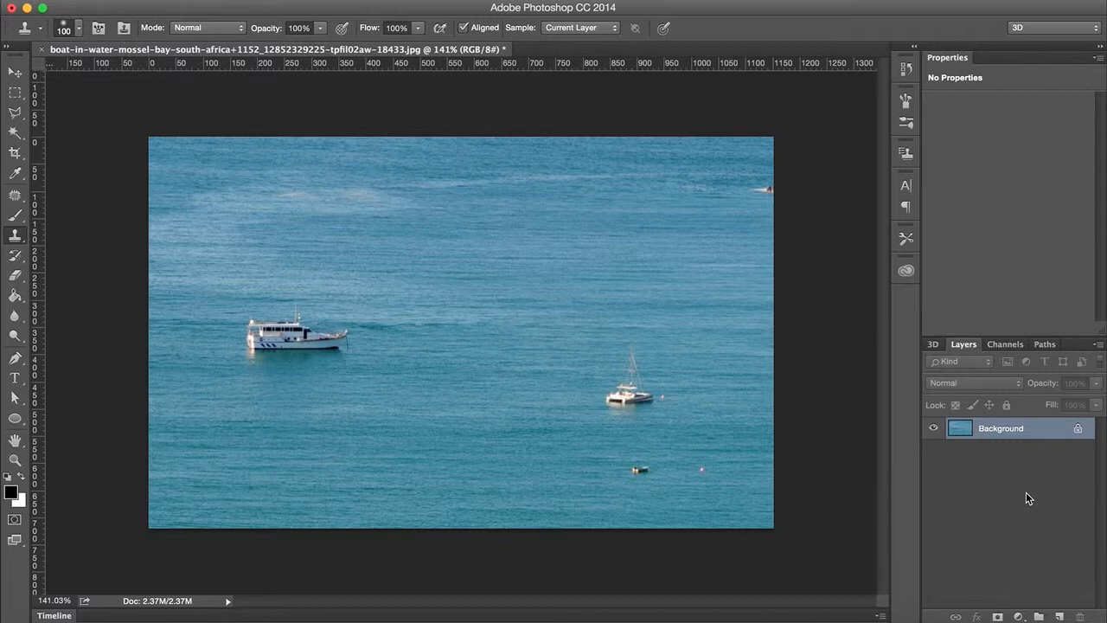
pyautogui.hotkey('ctrl', 'j')
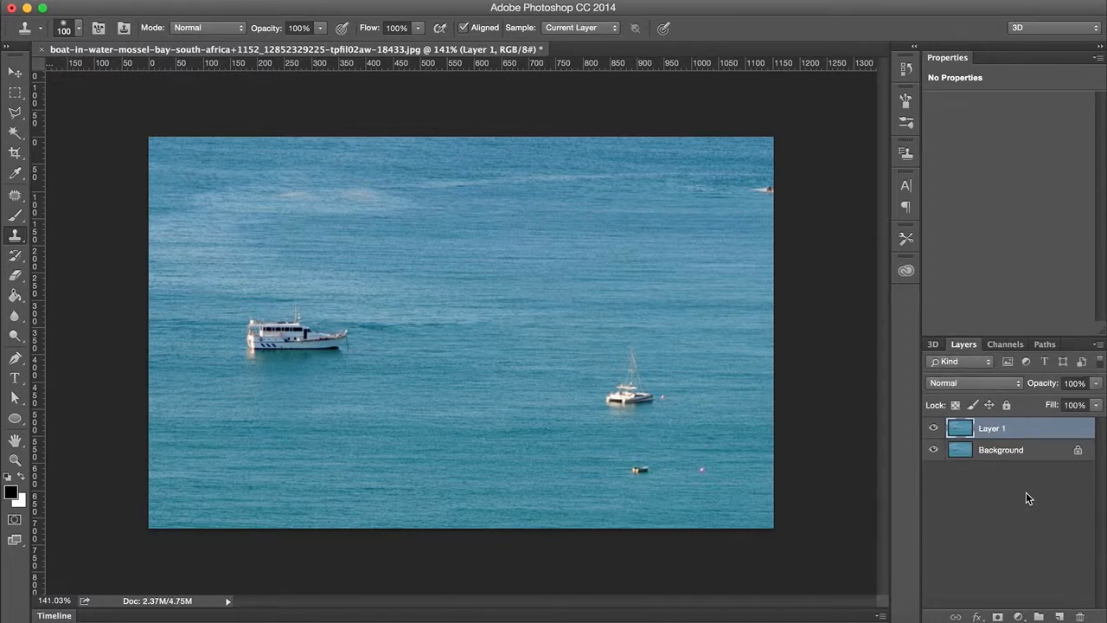
pyautogui.click(1039, 451)
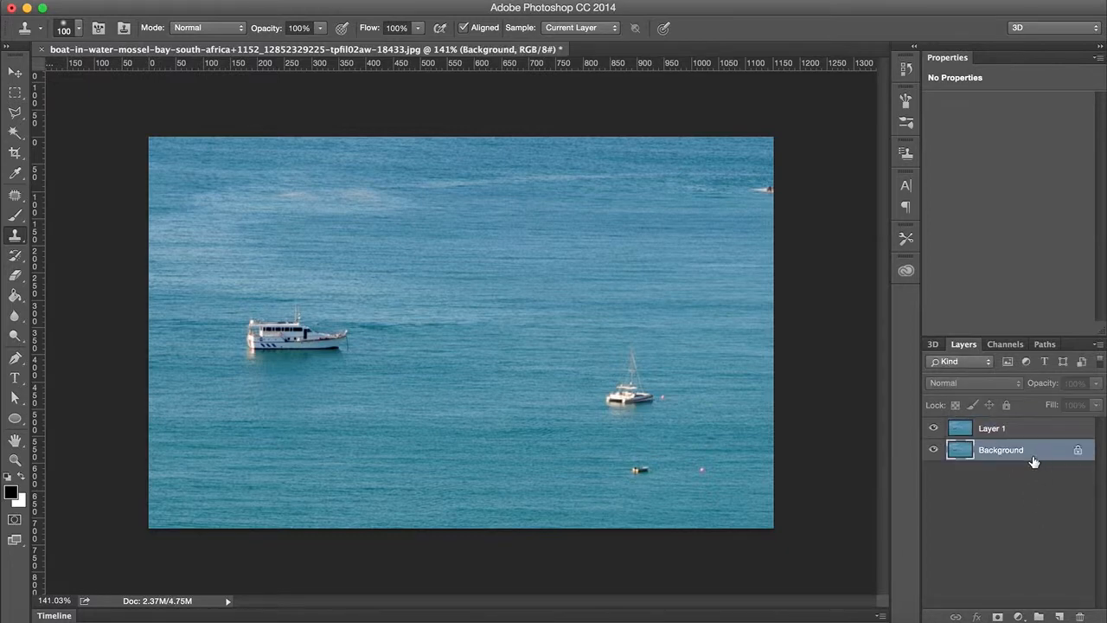
pyautogui.rightClick(1035, 459)
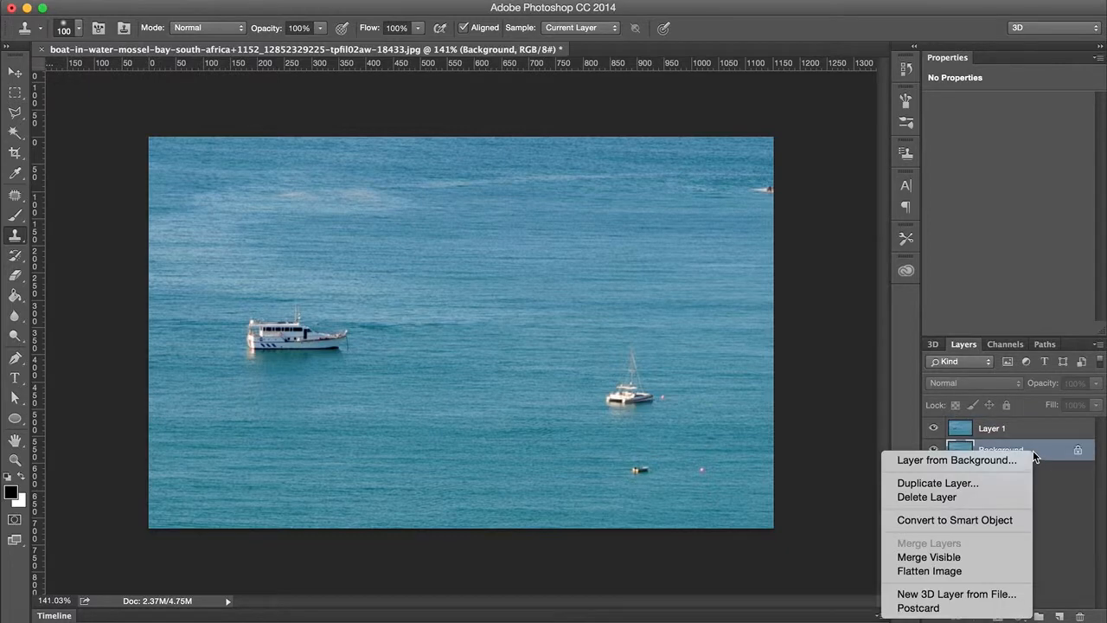
pyautogui.click(1049, 475)
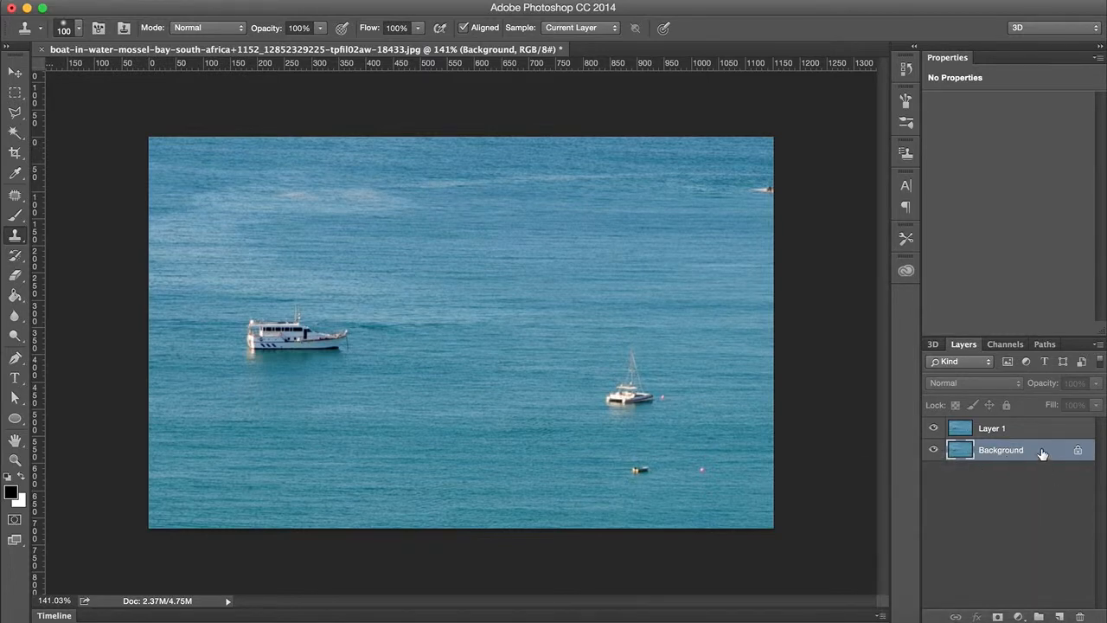
pyautogui.click(1042, 433)
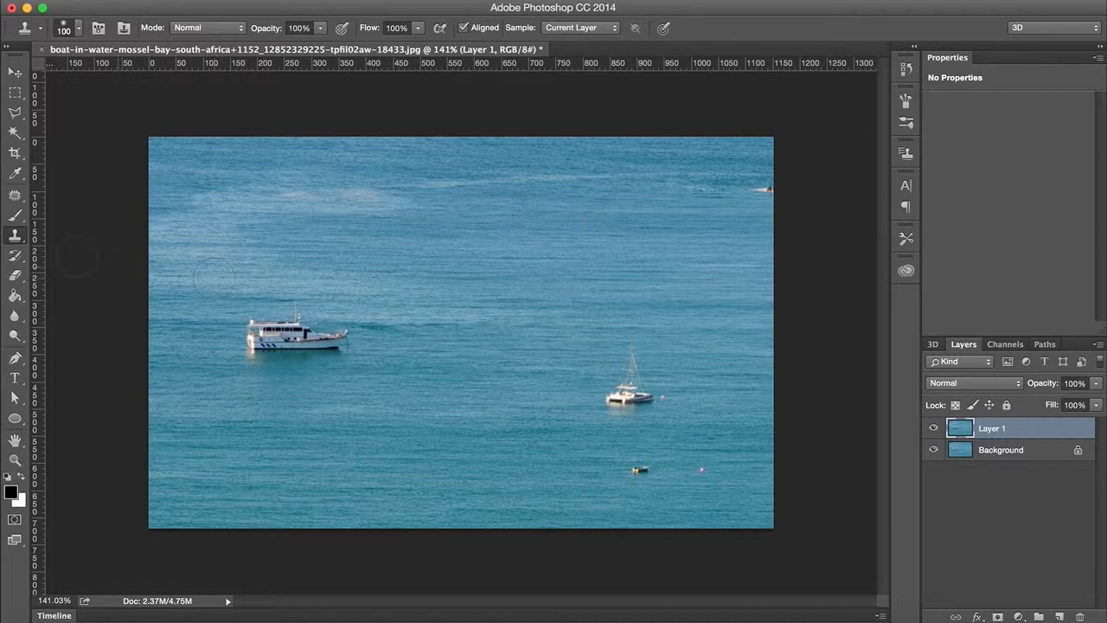
# - Try the Clone Stamp tool on the open water without defining a source point
pyautogui.click(19, 245)
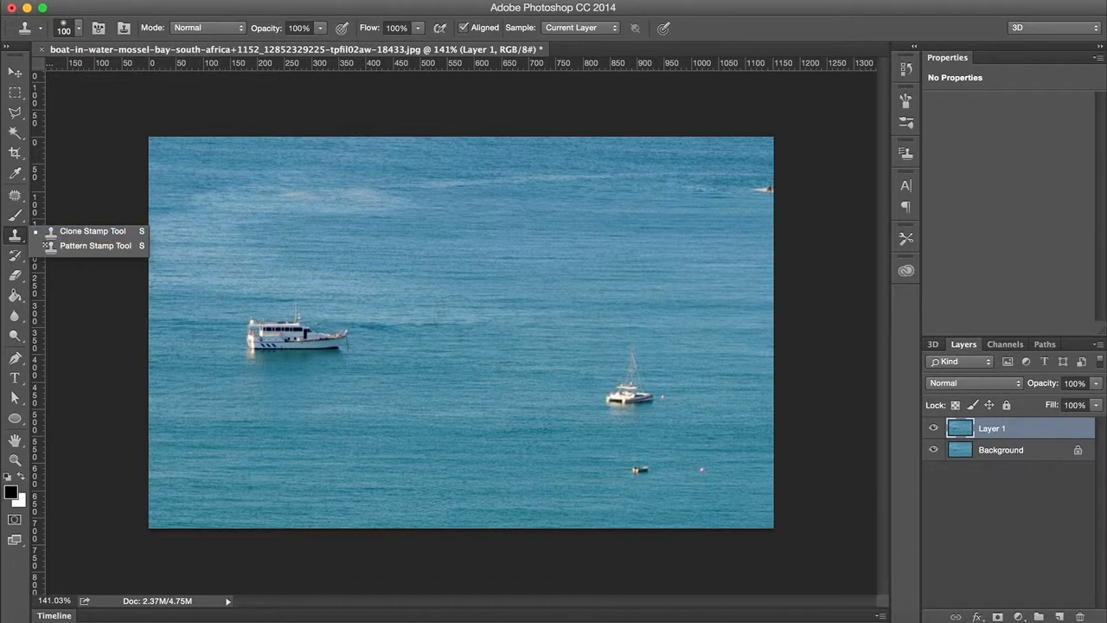
pyautogui.click(443, 337)
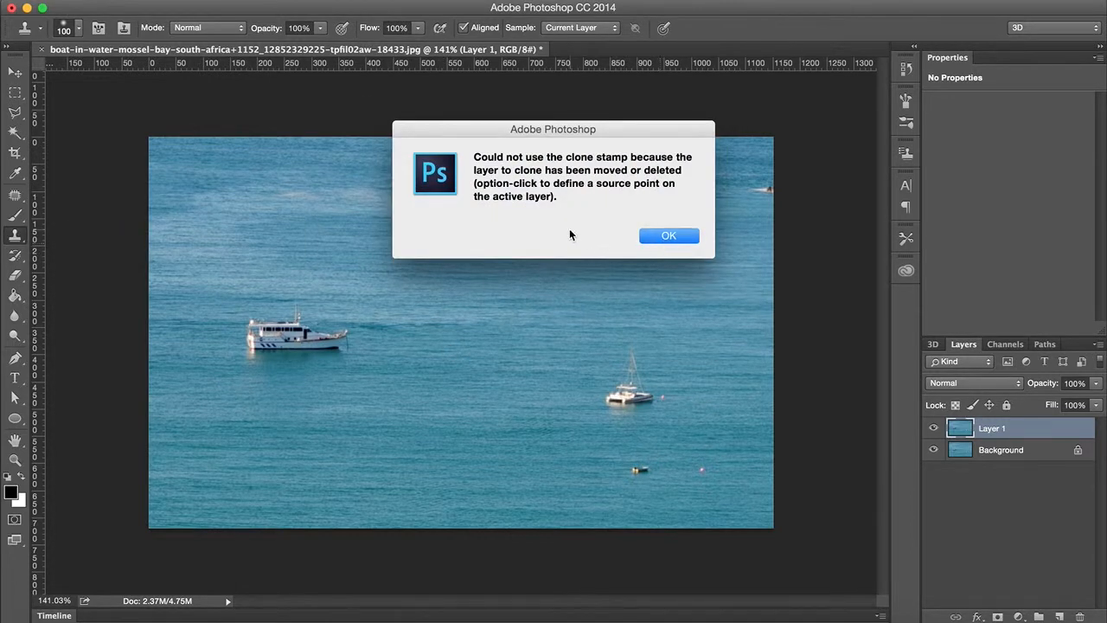
pyautogui.click(671, 242)
pyautogui.click(669, 239)
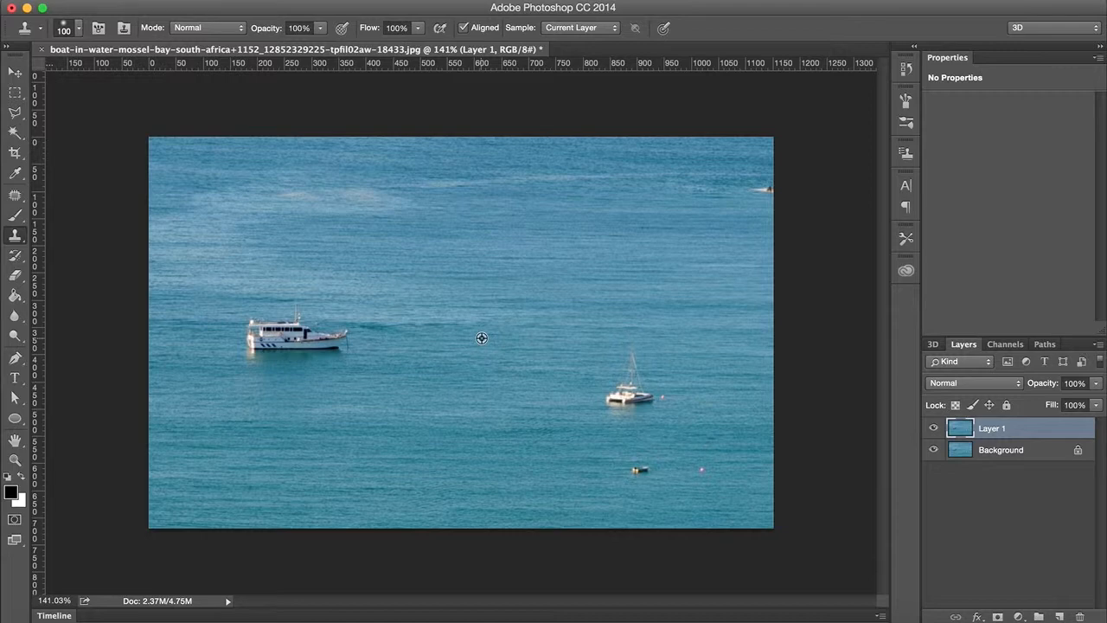
# - Try cloning sampled open water over the large boat with the Clone Stamp, and undo the strokes
pyautogui.keyDown('alt'); pyautogui.click(482, 338); pyautogui.keyUp('alt')
pyautogui.click(306, 337)
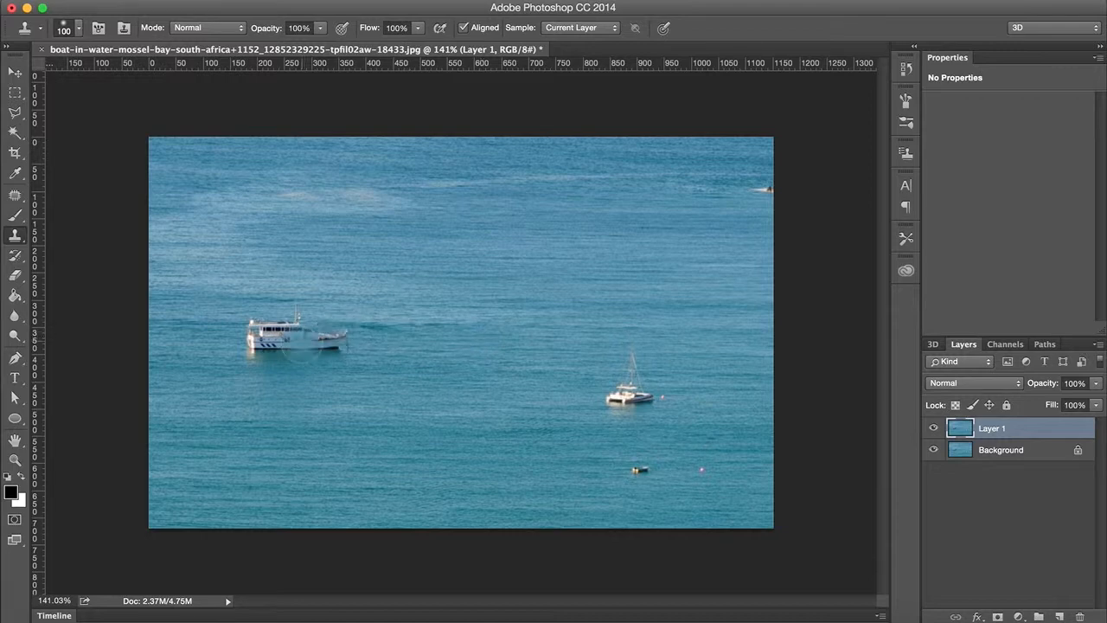
pyautogui.moveTo(305, 330)
pyautogui.mouseDown()
pyautogui.moveTo(329, 327)
pyautogui.moveTo(301, 334)
pyautogui.moveTo(337, 344)
pyautogui.moveTo(283, 348)
pyautogui.moveTo(262, 328)
pyautogui.moveTo(254, 341)
pyautogui.moveTo(248, 318)
pyautogui.mouseUp()
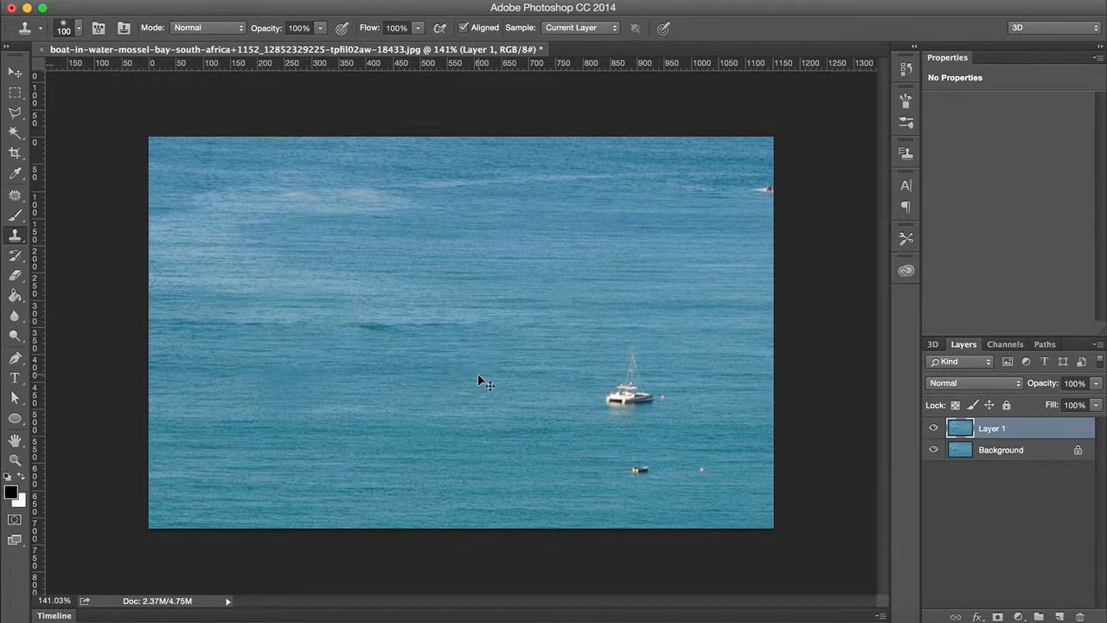
pyautogui.press('super+z')
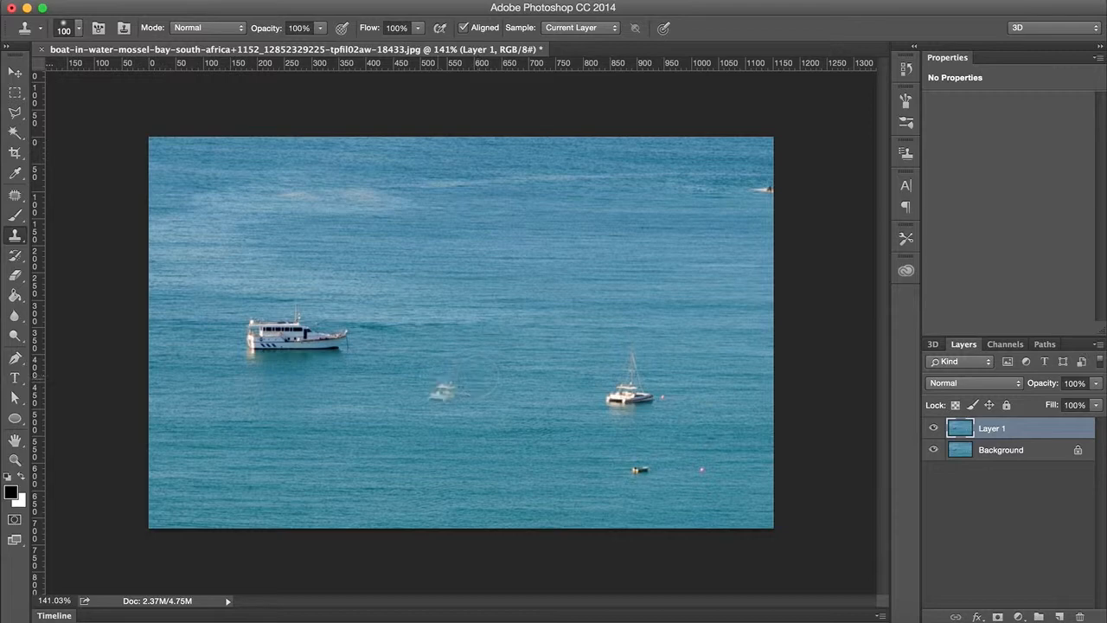
pyautogui.moveTo(322, 344); pyautogui.dragTo(277, 335)
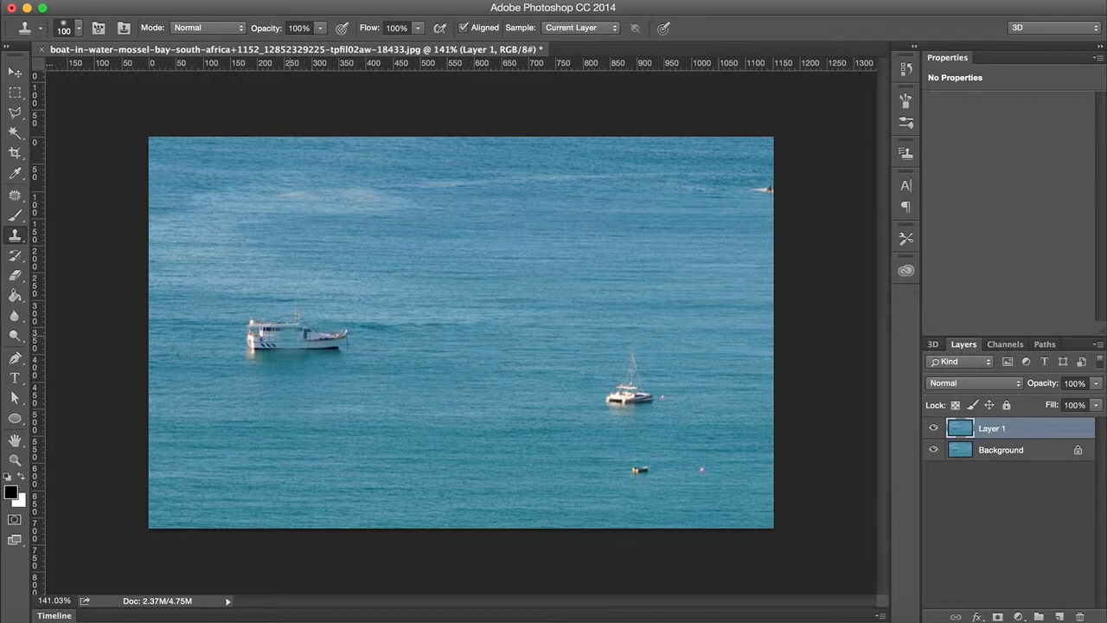
pyautogui.press('super+z')
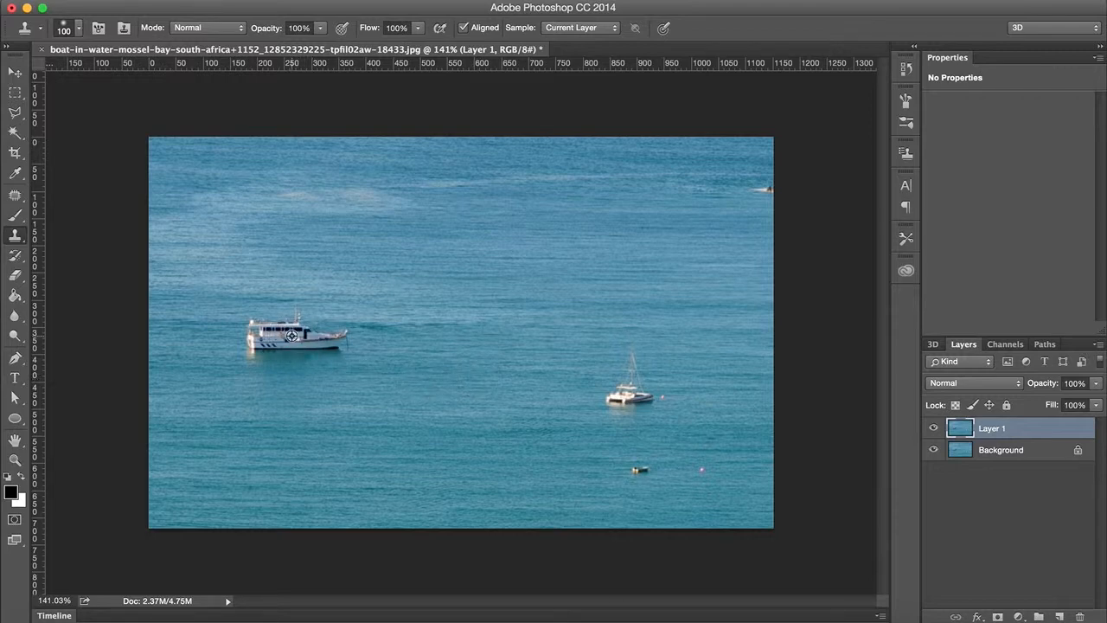
# - Clone a second copy of the large boat onto the open water beside it, and undo it
pyautogui.keyDown('alt'); pyautogui.click(292, 336); pyautogui.keyUp('alt')
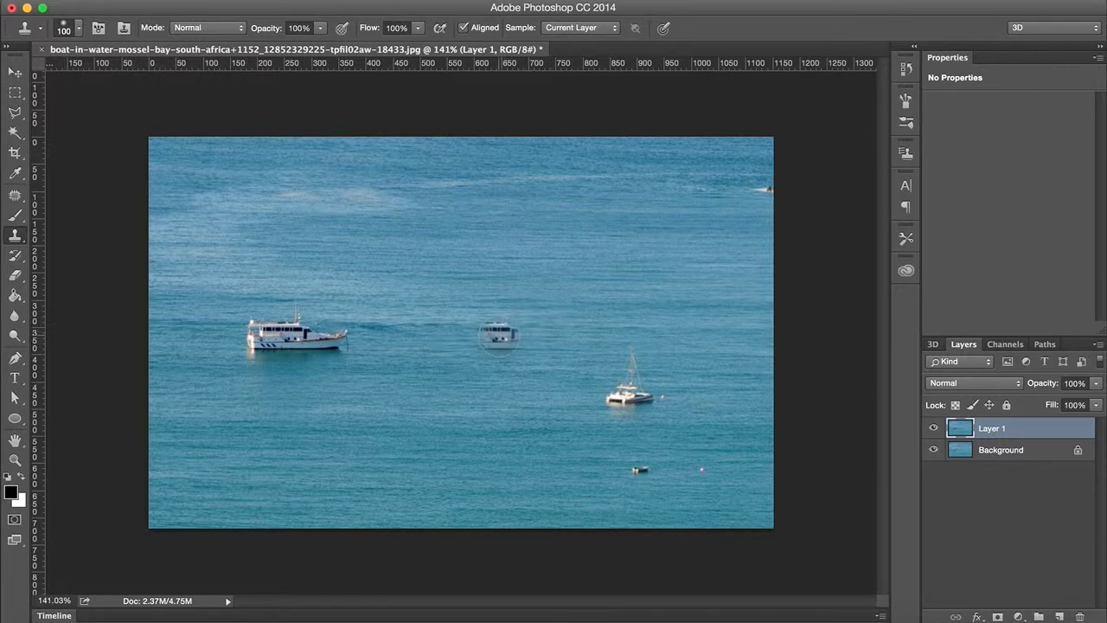
pyautogui.moveTo(499, 336)
pyautogui.mouseDown()
pyautogui.moveTo(459, 341)
pyautogui.moveTo(541, 334)
pyautogui.moveTo(508, 318)
pyautogui.moveTo(486, 343)
pyautogui.moveTo(548, 339)
pyautogui.mouseUp()
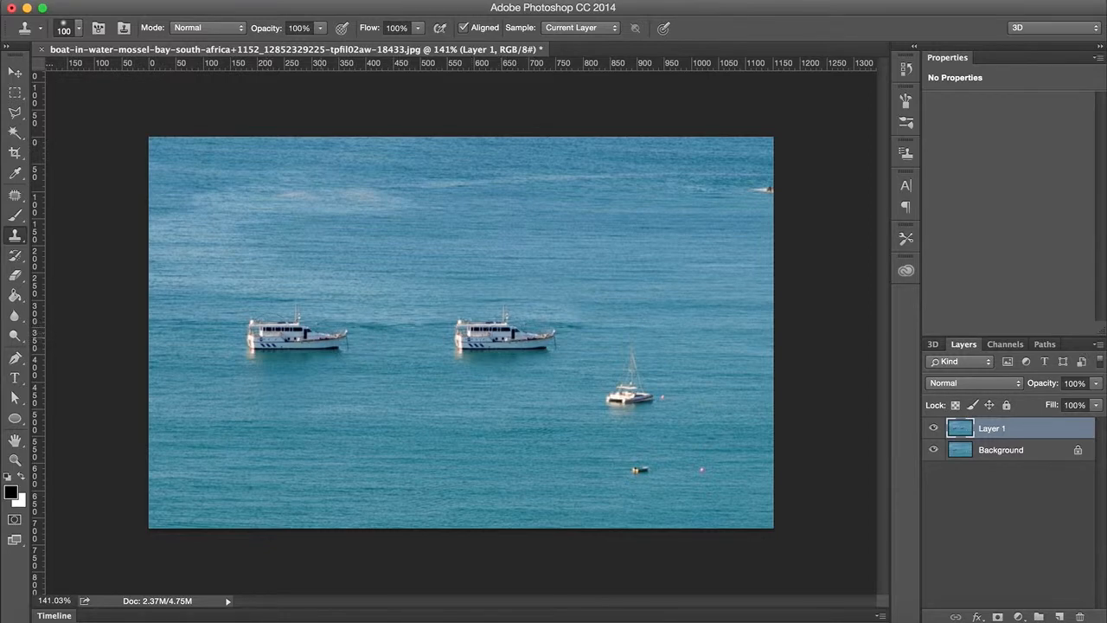
pyautogui.press('super+z')
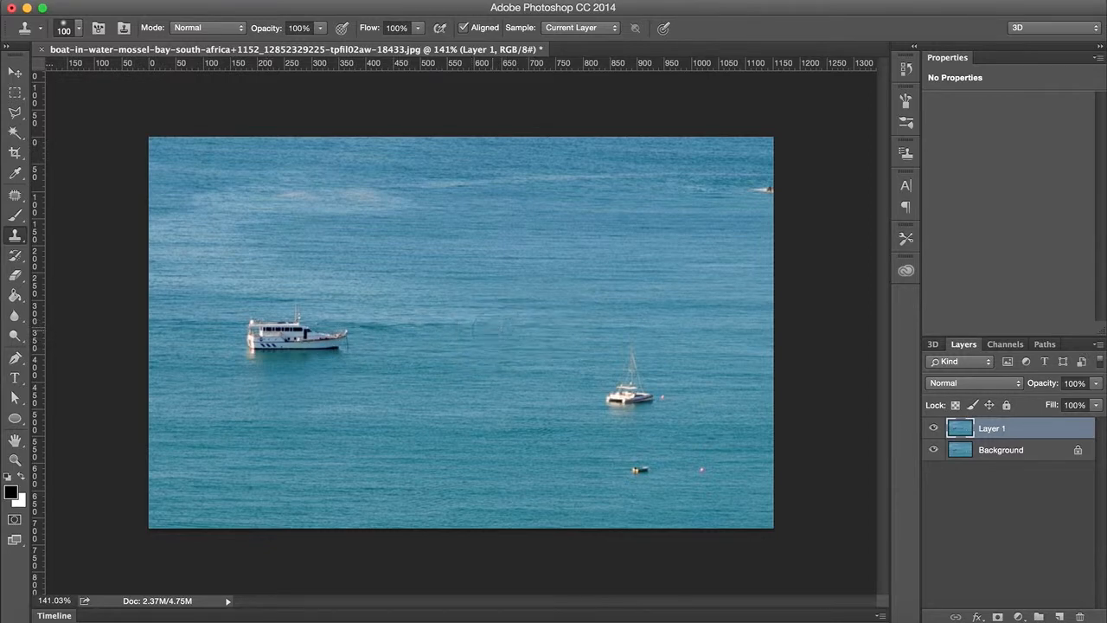
# - Remove the large boat by cloning open water from its right over it, and blend the wave line where it was
pyautogui.keyDown('alt'); pyautogui.click(495, 332); pyautogui.keyUp('alt')
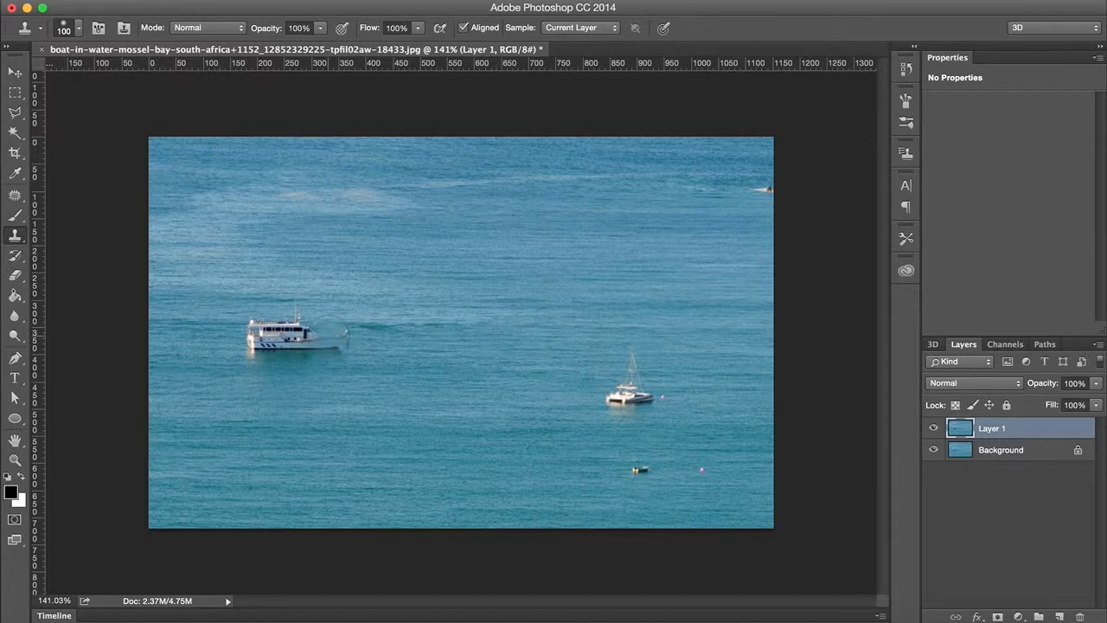
pyautogui.moveTo(332, 333)
pyautogui.mouseDown()
pyautogui.moveTo(255, 340)
pyautogui.moveTo(258, 331)
pyautogui.moveTo(296, 324)
pyautogui.moveTo(359, 343)
pyautogui.moveTo(267, 344)
pyautogui.mouseUp()
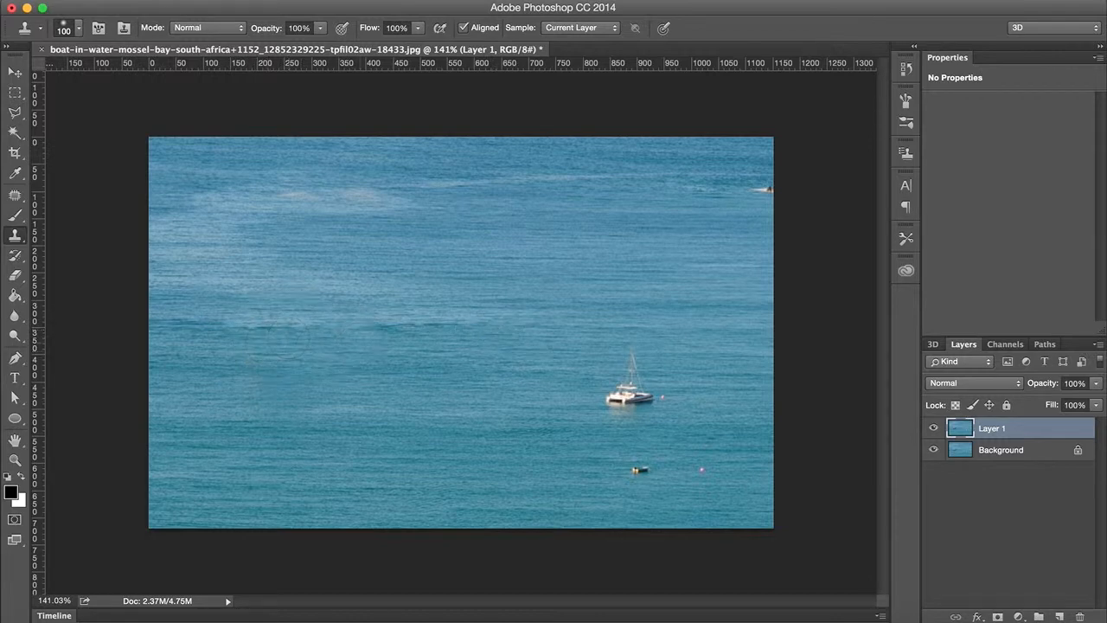
pyautogui.scroll(5, 259, 352)
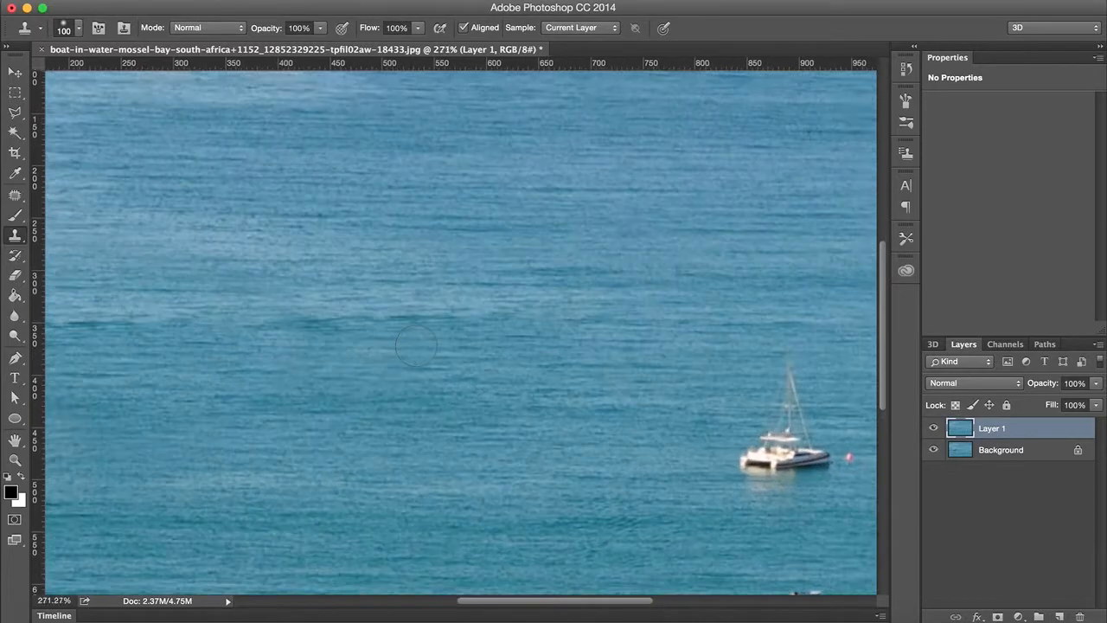
pyautogui.hscroll(-5, 346, 346)
pyautogui.hscroll(3, 341, 351)
pyautogui.scroll(1, 340, 352)
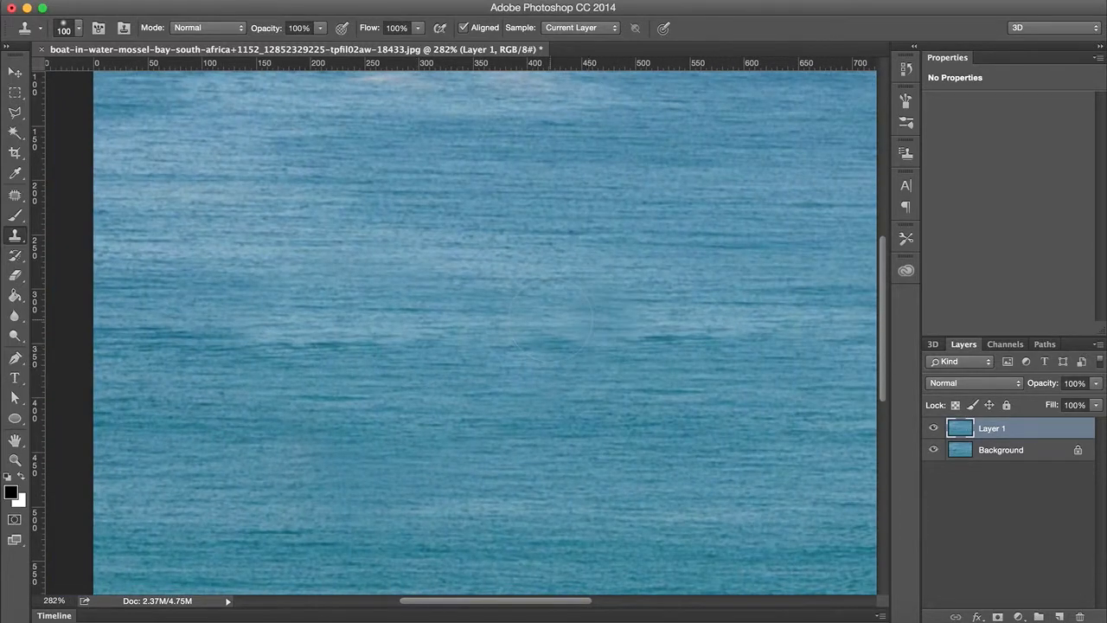
pyautogui.scroll(-2, 497, 344)
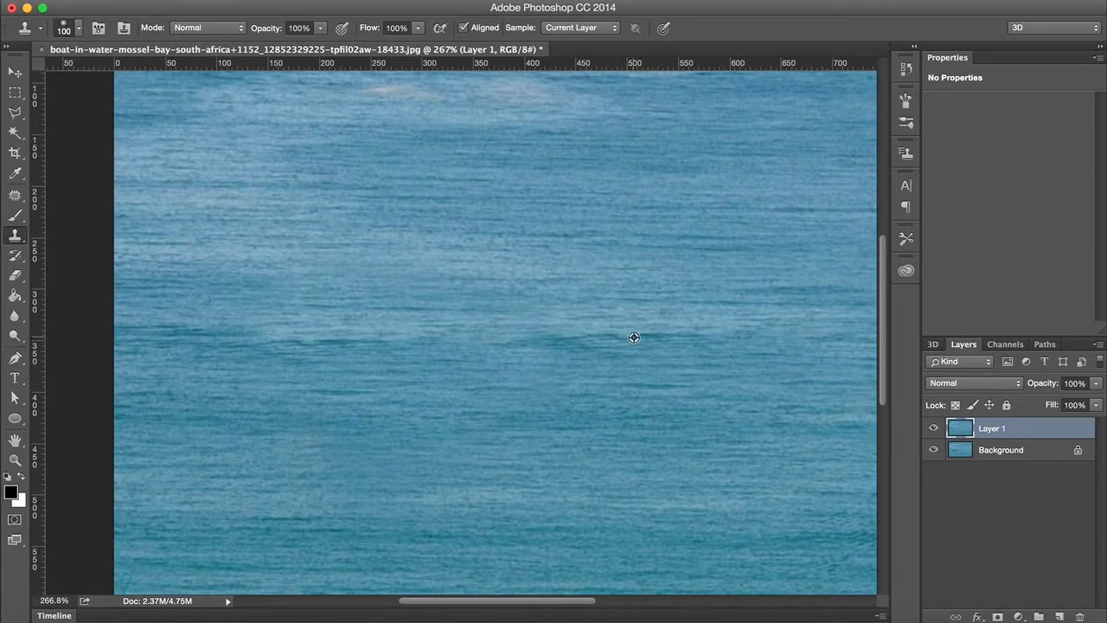
pyautogui.keyDown('alt'); pyautogui.click(634, 337); pyautogui.keyUp('alt')
pyautogui.moveTo(432, 337); pyautogui.dragTo(480, 337)
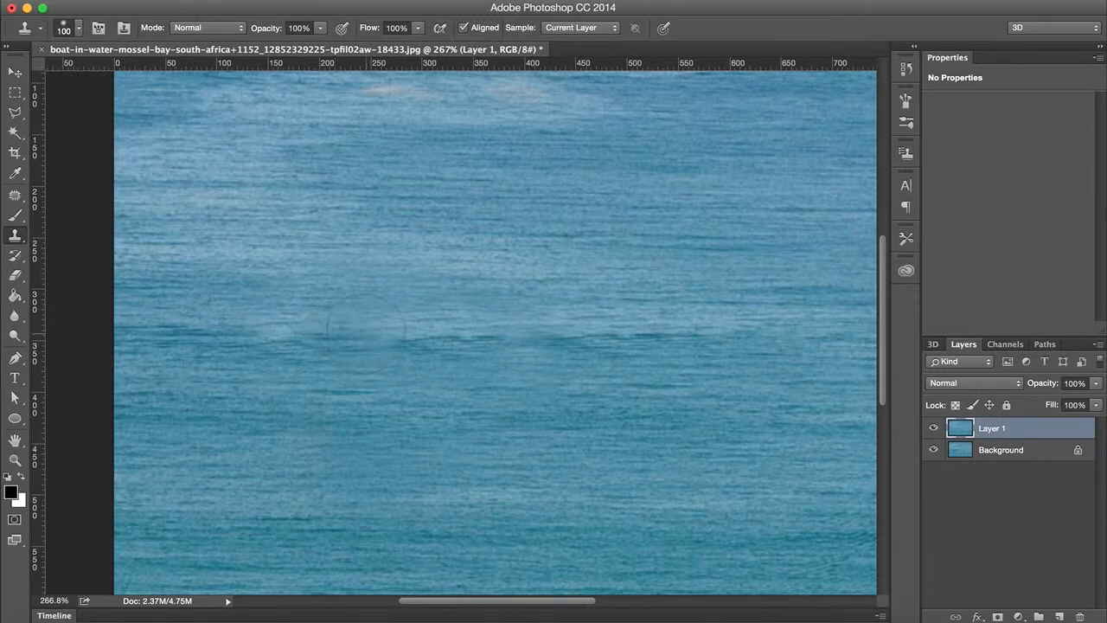
pyautogui.scroll(-3, 397, 338)
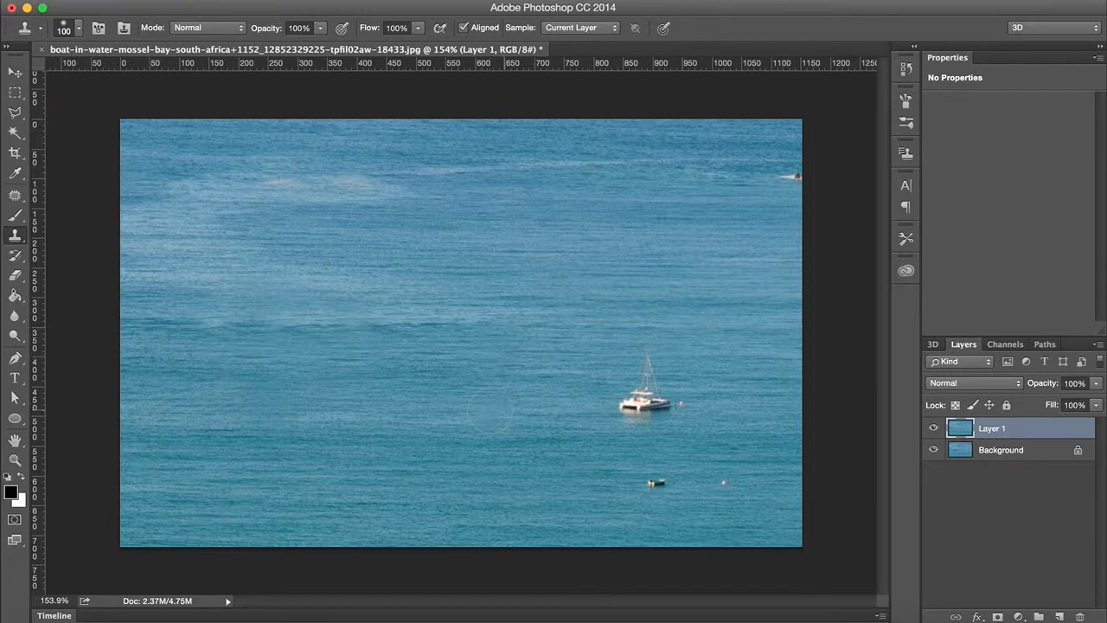
pyautogui.moveTo(536, 410); pyautogui.dragTo(521, 407)
pyautogui.press('super+z')
# - Remove the sailboat with the Patch tool, outlining it and using the open water to its left as replacement, and clear the selection
pyautogui.click(16, 114)
pyautogui.click(16, 113)
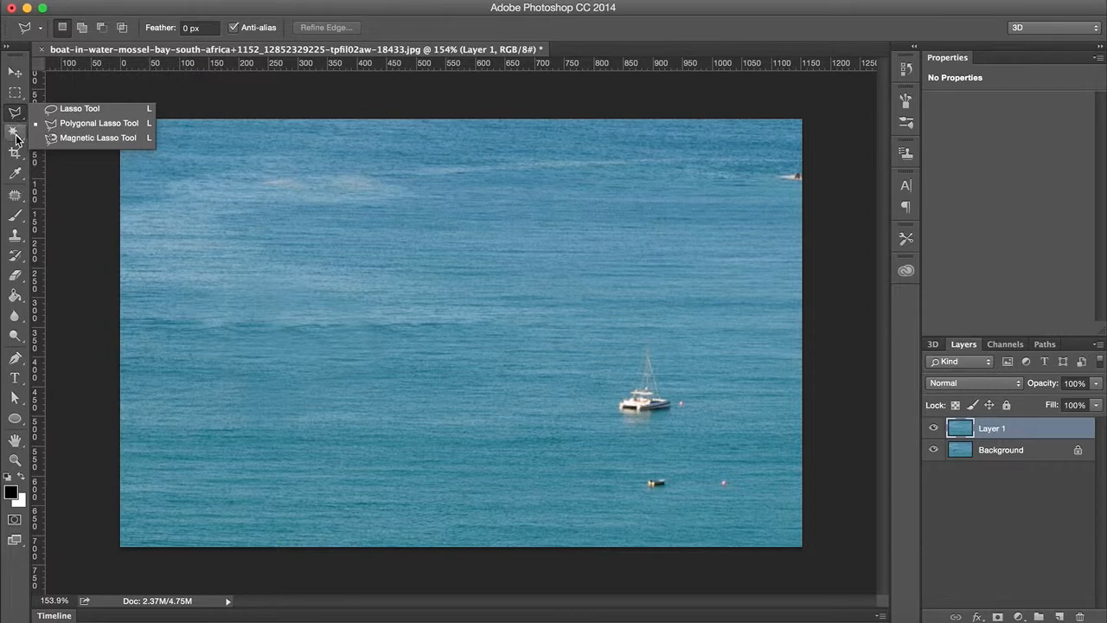
pyautogui.click(16, 133)
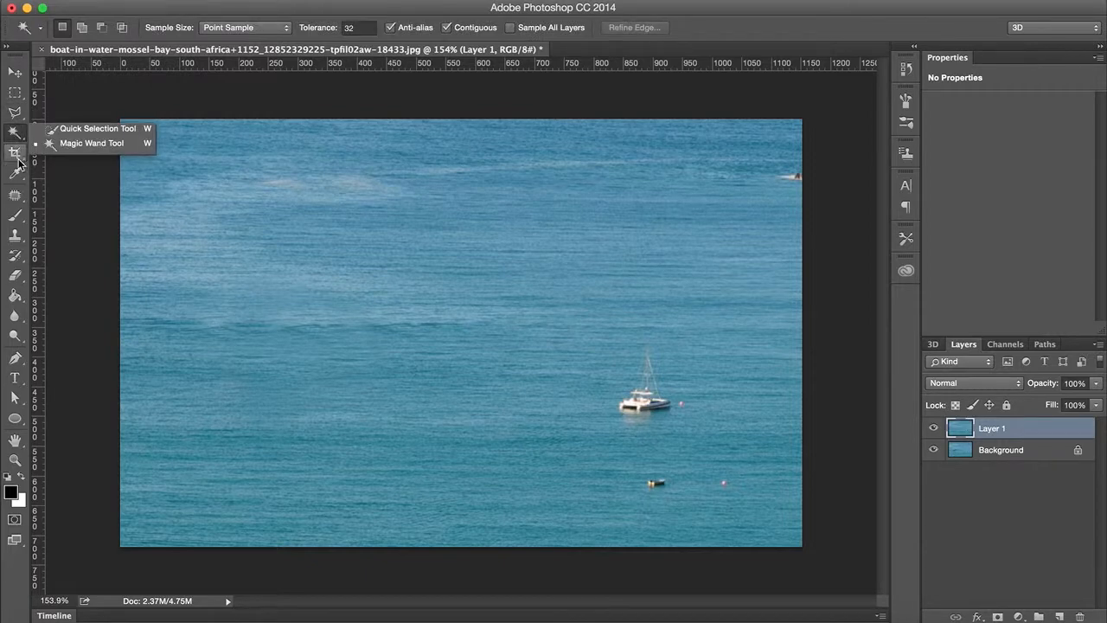
pyautogui.click(18, 200)
pyautogui.click(17, 200)
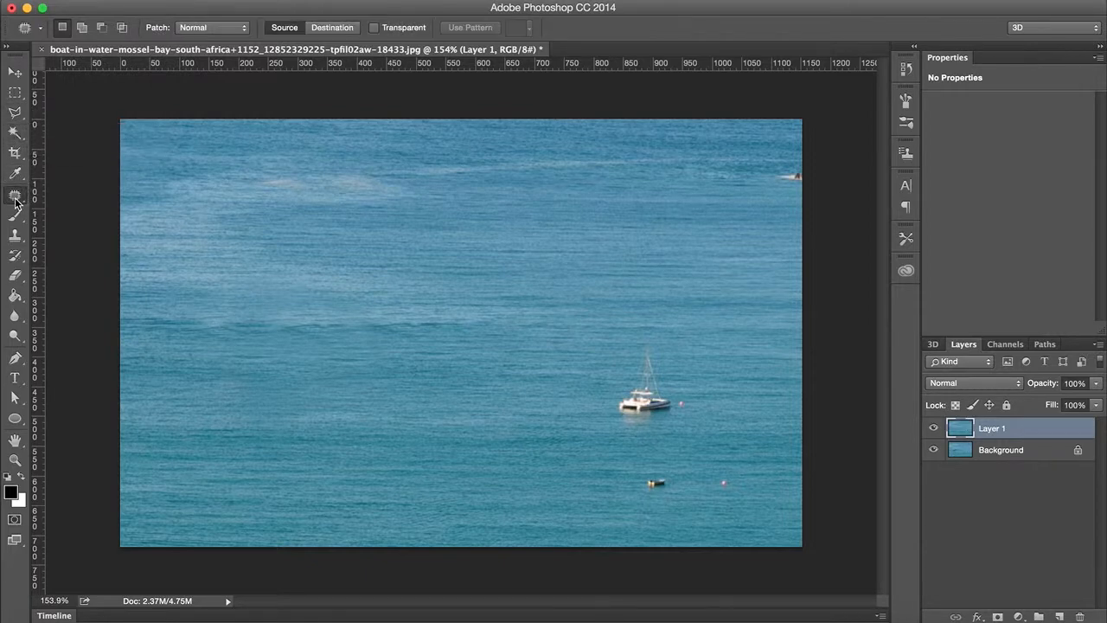
pyautogui.click(17, 200)
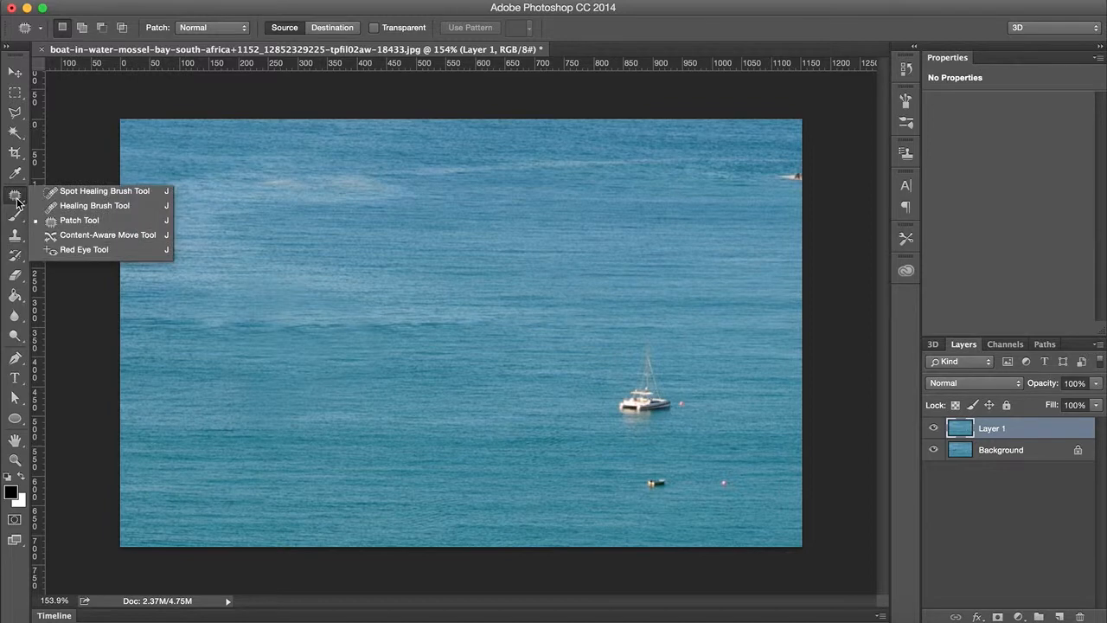
pyautogui.click(115, 222)
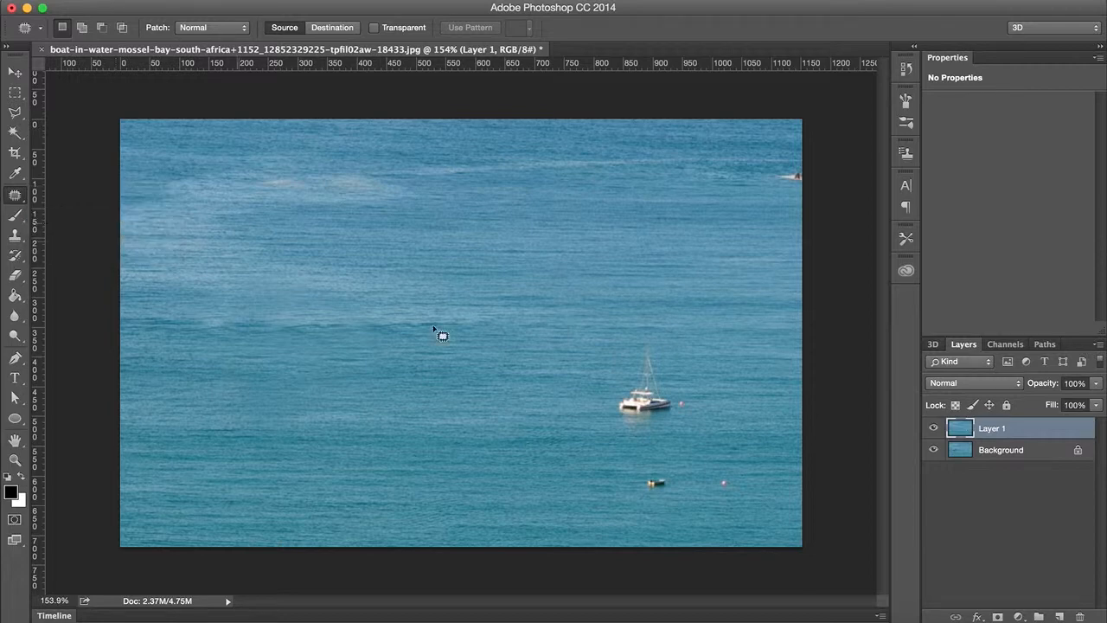
pyautogui.moveTo(614, 388)
pyautogui.mouseDown()
pyautogui.moveTo(614, 358)
pyautogui.moveTo(642, 327)
pyautogui.moveTo(665, 326)
pyautogui.moveTo(687, 344)
pyautogui.moveTo(688, 419)
pyautogui.moveTo(672, 432)
pyautogui.moveTo(610, 430)
pyautogui.mouseUp()
pyautogui.moveTo(605, 386)
pyautogui.mouseDown()
pyautogui.moveTo(628, 382)
pyautogui.moveTo(438, 387)
pyautogui.moveTo(416, 366)
pyautogui.moveTo(435, 328)
pyautogui.moveTo(429, 404)
pyautogui.moveTo(338, 314)
pyautogui.moveTo(440, 275)
pyautogui.moveTo(481, 395)
pyautogui.moveTo(451, 393)
pyautogui.moveTo(519, 390)
pyautogui.mouseUp()
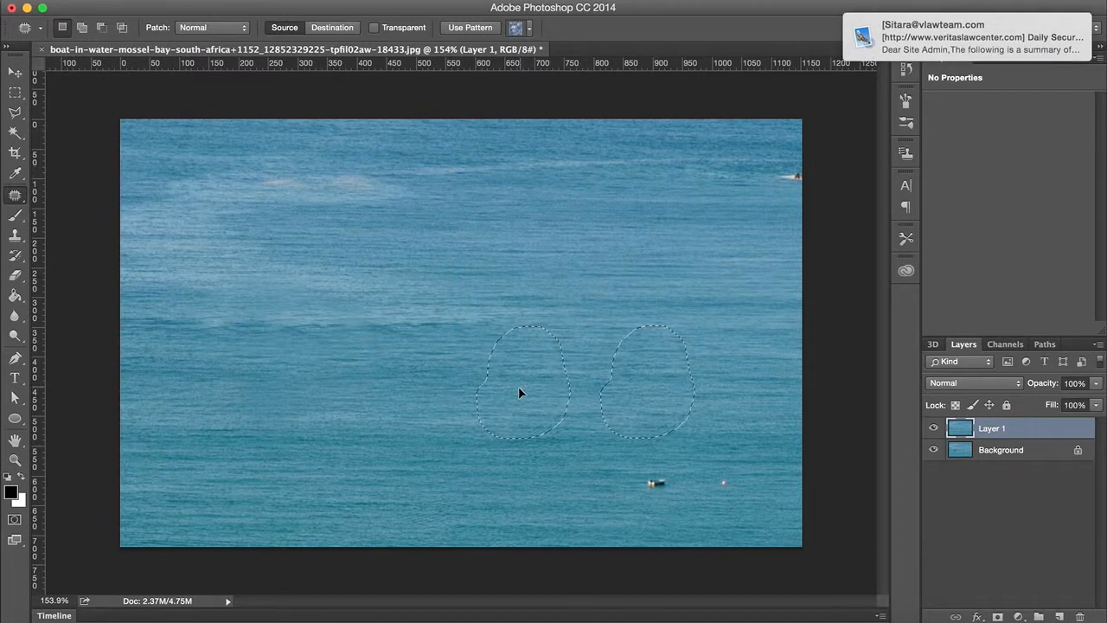
pyautogui.press('super+d')
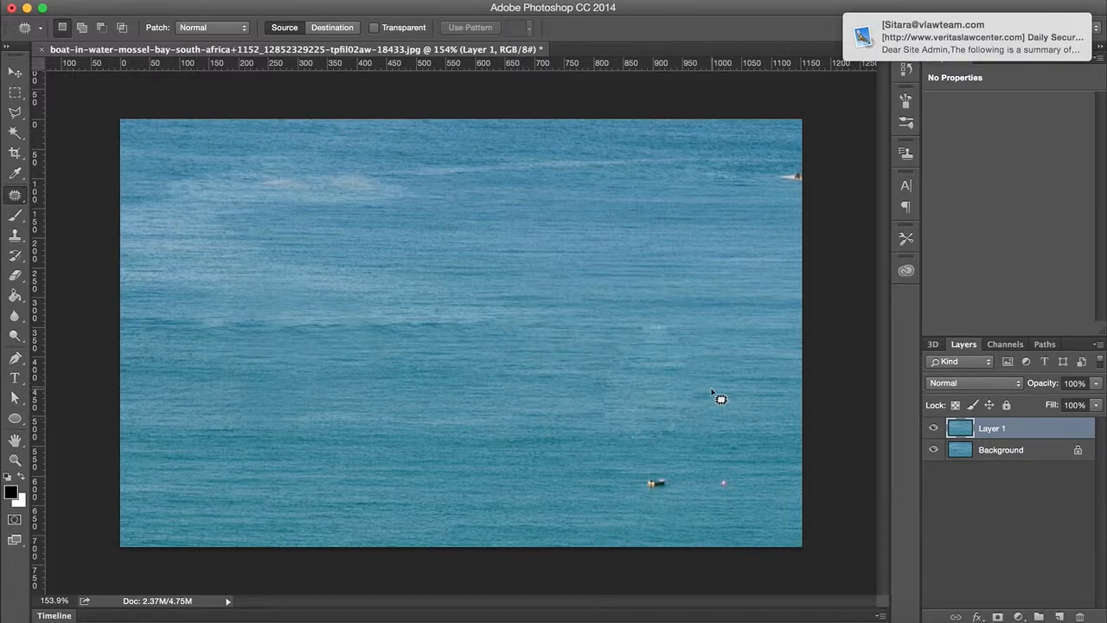
# - Smooth two uneven patches of water where the sailboat was with the Patch tool, sampling nearby water and clearing each selection
pyautogui.press('super+plus')
pyautogui.press('super+plus')
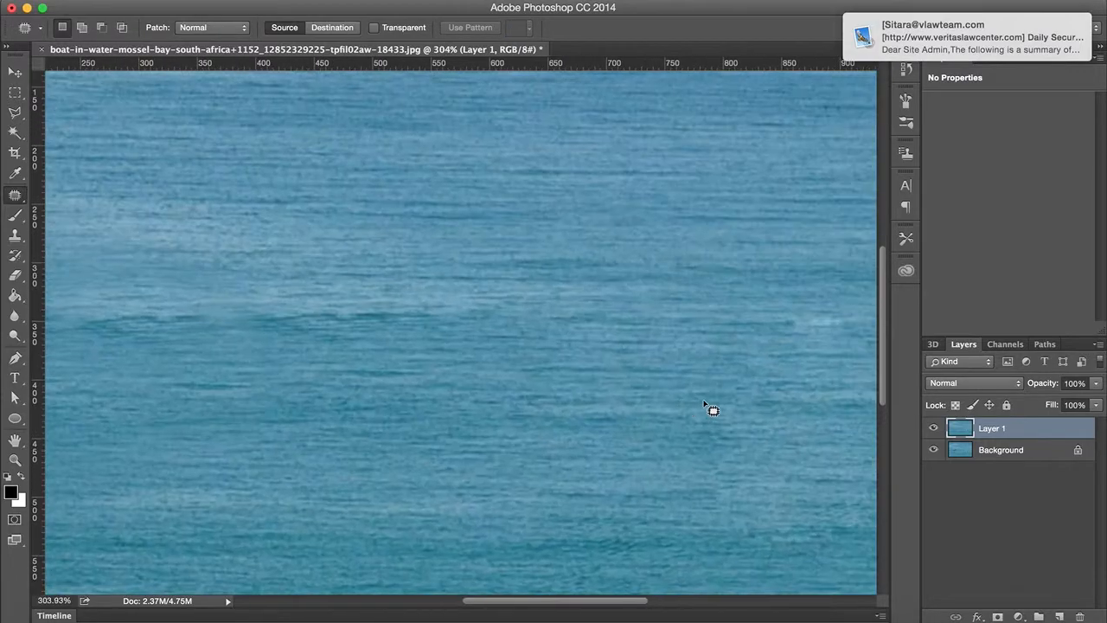
pyautogui.hscroll(5, 705, 404)
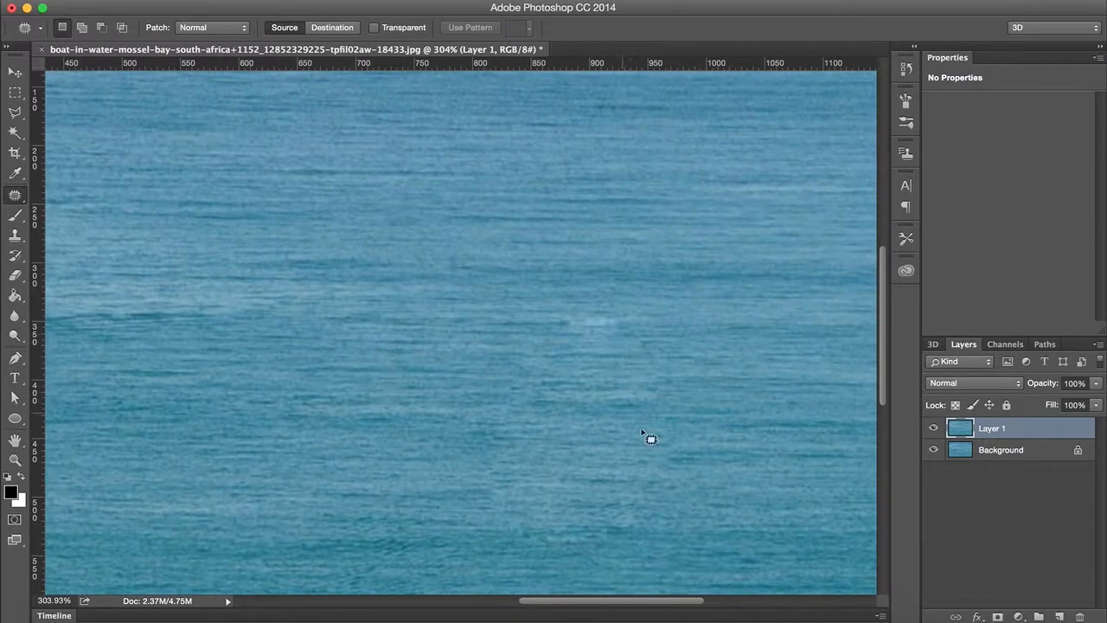
pyautogui.scroll(-3, 574, 455)
pyautogui.hscroll(2, 659, 432)
pyautogui.scroll(1, 659, 432)
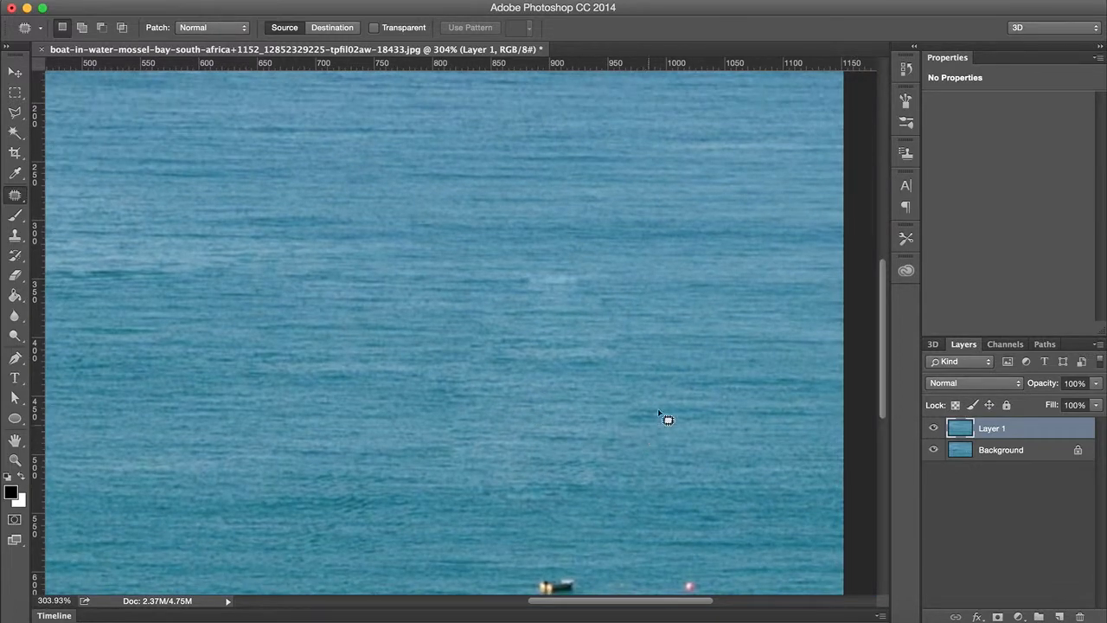
pyautogui.moveTo(653, 371)
pyautogui.mouseDown()
pyautogui.moveTo(613, 383)
pyautogui.moveTo(717, 362)
pyautogui.mouseUp()
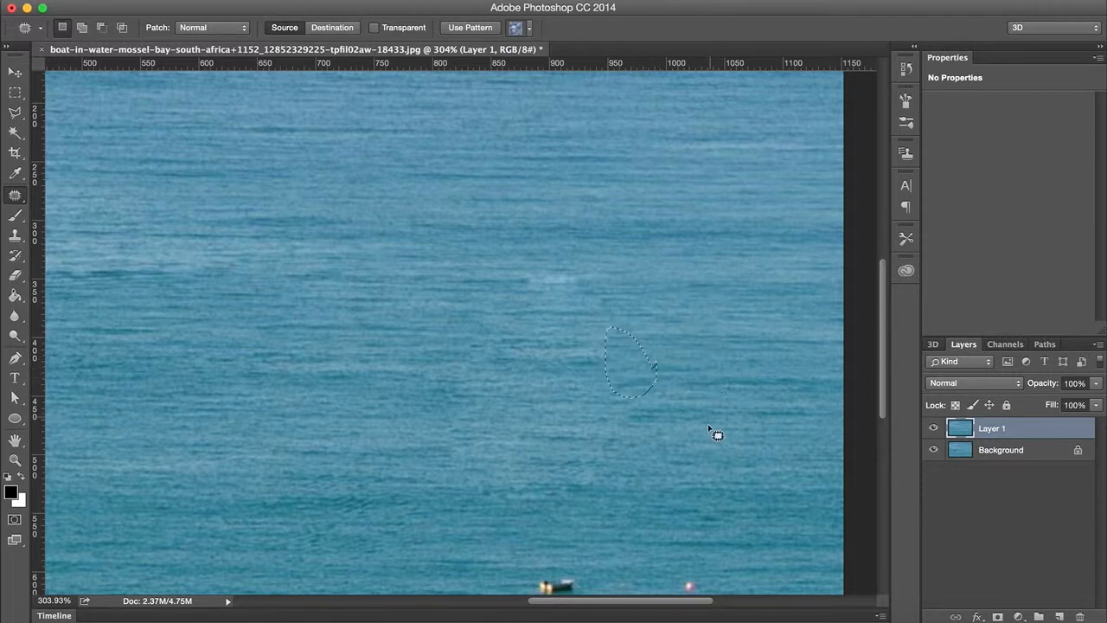
pyautogui.hotkey('ctrl', 'd')
pyautogui.moveTo(640, 430)
pyautogui.mouseDown()
pyautogui.moveTo(563, 481)
pyautogui.moveTo(625, 467)
pyautogui.moveTo(630, 415)
pyautogui.moveTo(676, 456)
pyautogui.moveTo(667, 498)
pyautogui.mouseUp()
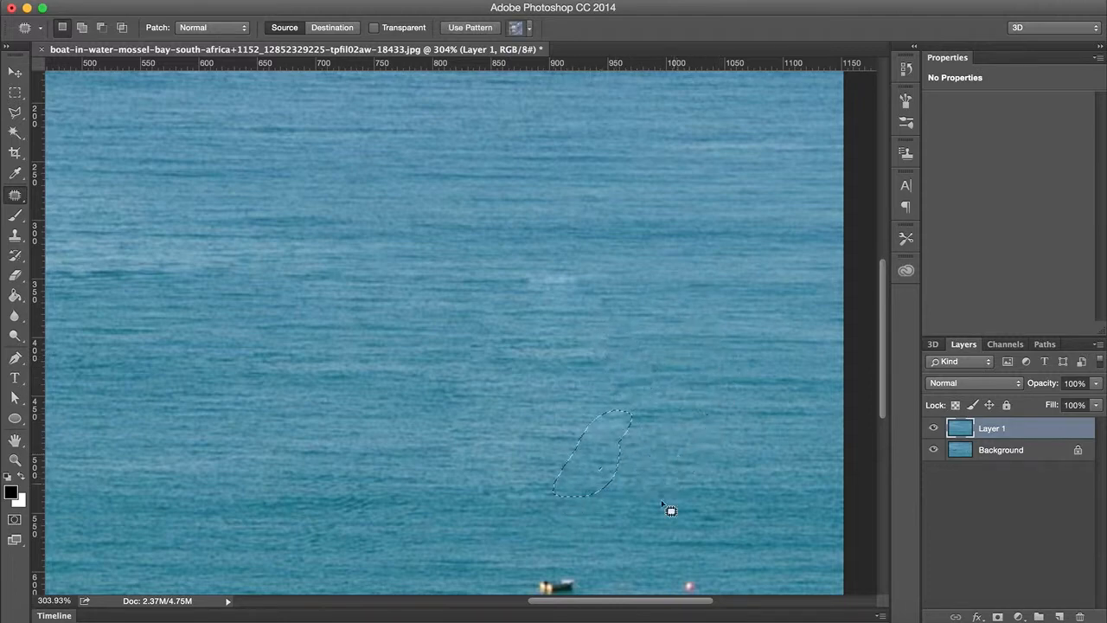
pyautogui.hotkey('ctrl', 'd')
# - Patch the remaining uneven water above and to the left of the small dark boat with neighbouring water, and clear the selections
pyautogui.scroll(-1, 657, 510)
pyautogui.hscroll(-1, 657, 511)
pyautogui.moveTo(603, 480)
pyautogui.mouseDown()
pyautogui.moveTo(608, 419)
pyautogui.moveTo(506, 436)
pyautogui.moveTo(541, 473)
pyautogui.moveTo(609, 460)
pyautogui.moveTo(588, 476)
pyautogui.mouseUp()
pyautogui.moveTo(407, 479); pyautogui.dragTo(407, 480)
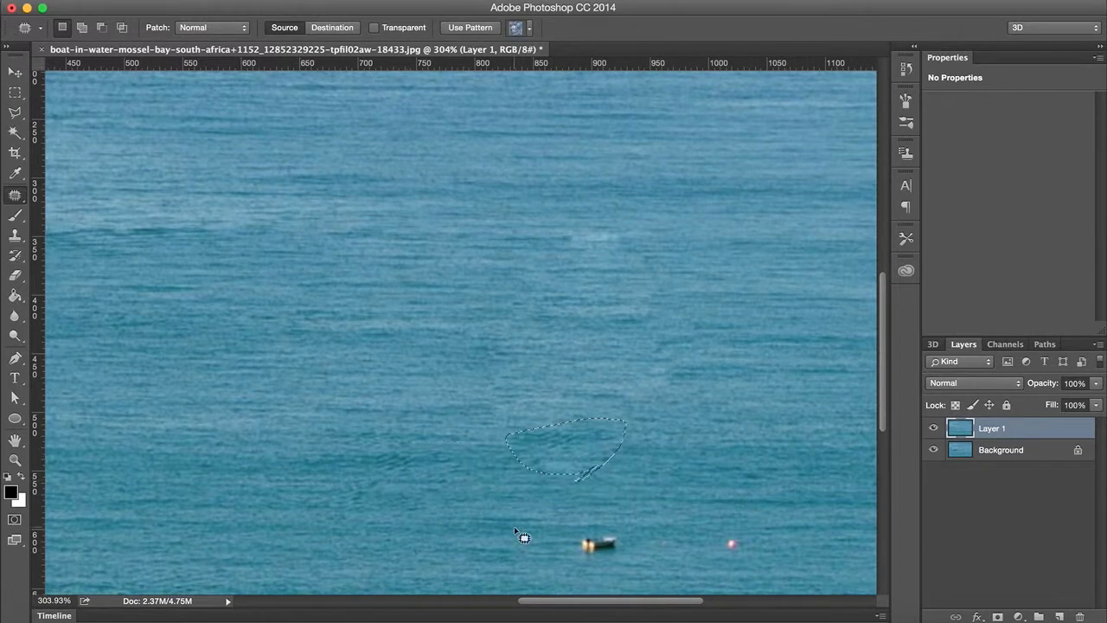
pyautogui.click(517, 528)
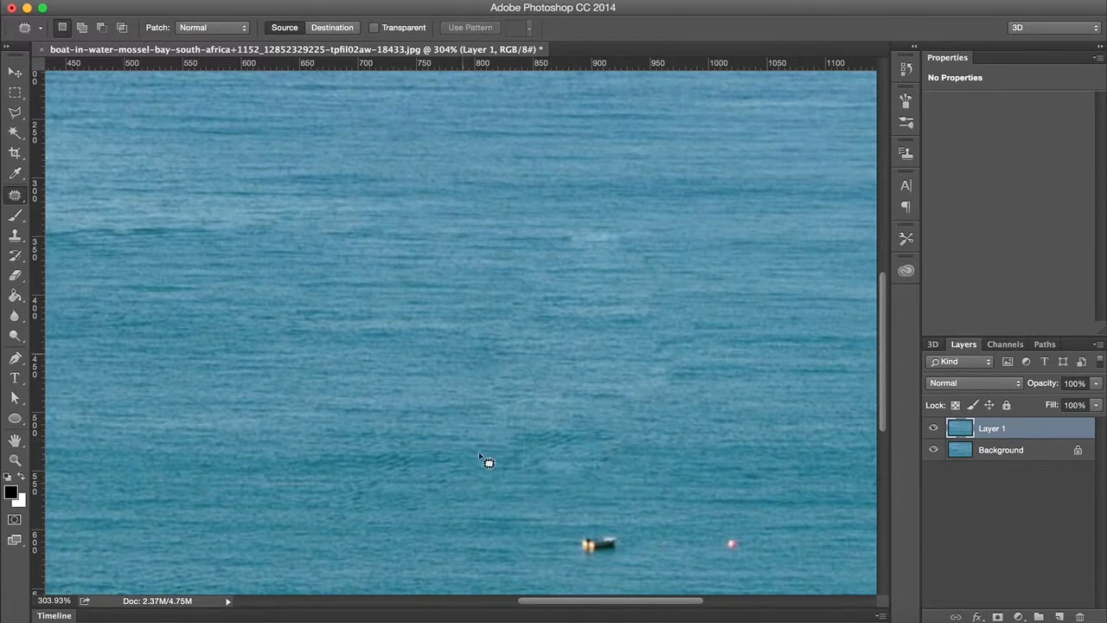
pyautogui.moveTo(479, 454); pyautogui.dragTo(513, 459)
pyautogui.moveTo(517, 404); pyautogui.dragTo(406, 435)
pyautogui.click(500, 473)
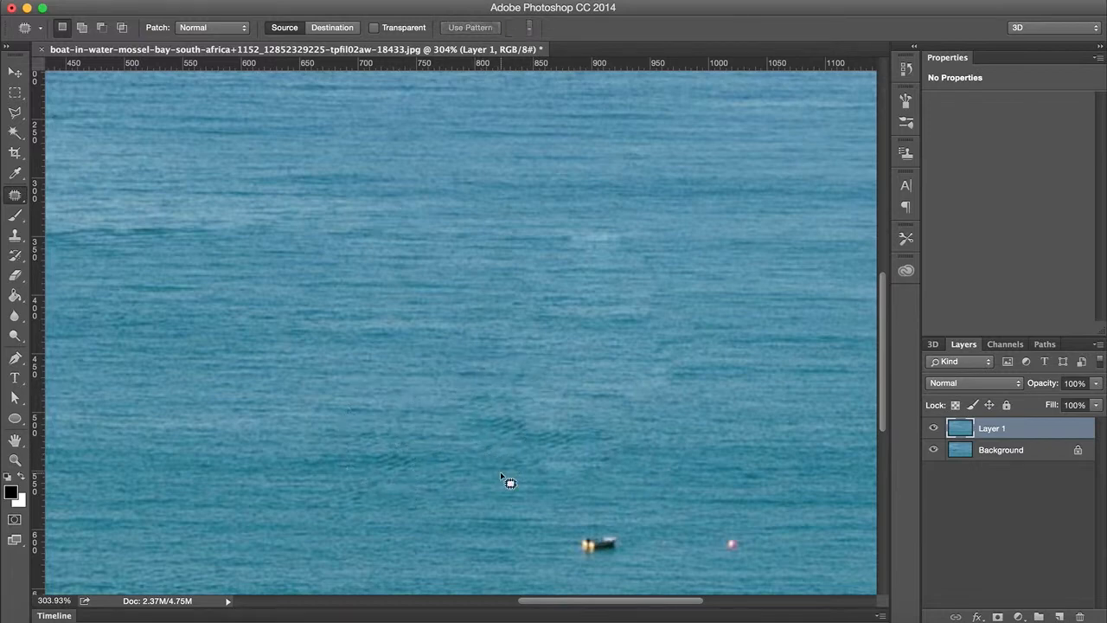
# - Remove the pink buoy and the small dark boat with the Patch tool, using open water beside each as replacement, and clear the selections
pyautogui.scroll(-3, 602, 461)
pyautogui.scroll(-2, 603, 460)
pyautogui.scroll(5, 603, 453)
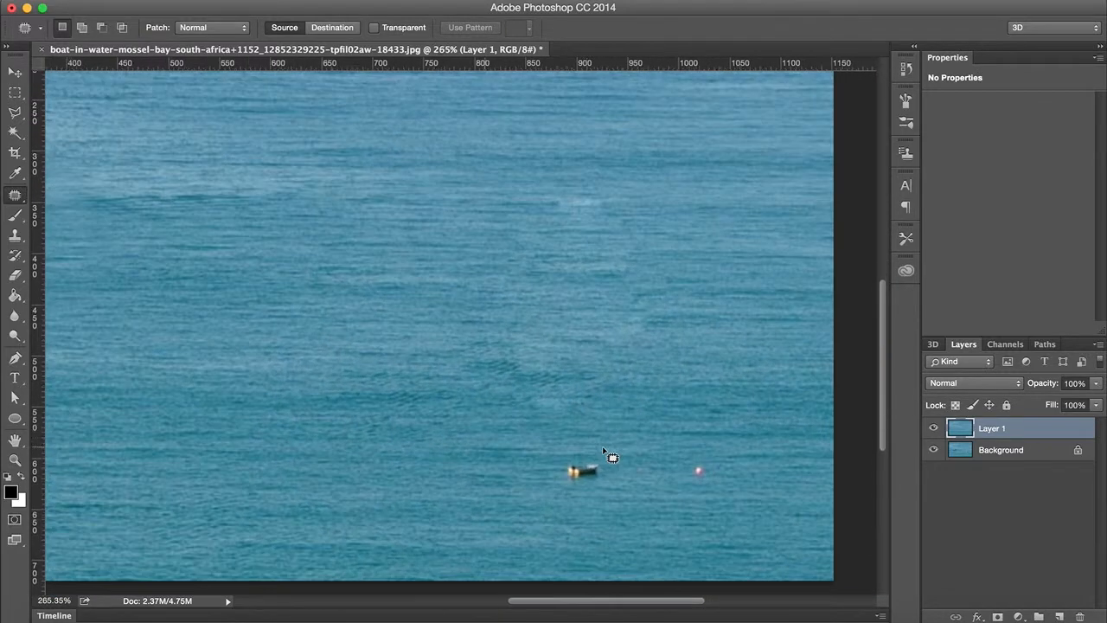
pyautogui.scroll(-2, 612, 455)
pyautogui.hscroll(2, 612, 455)
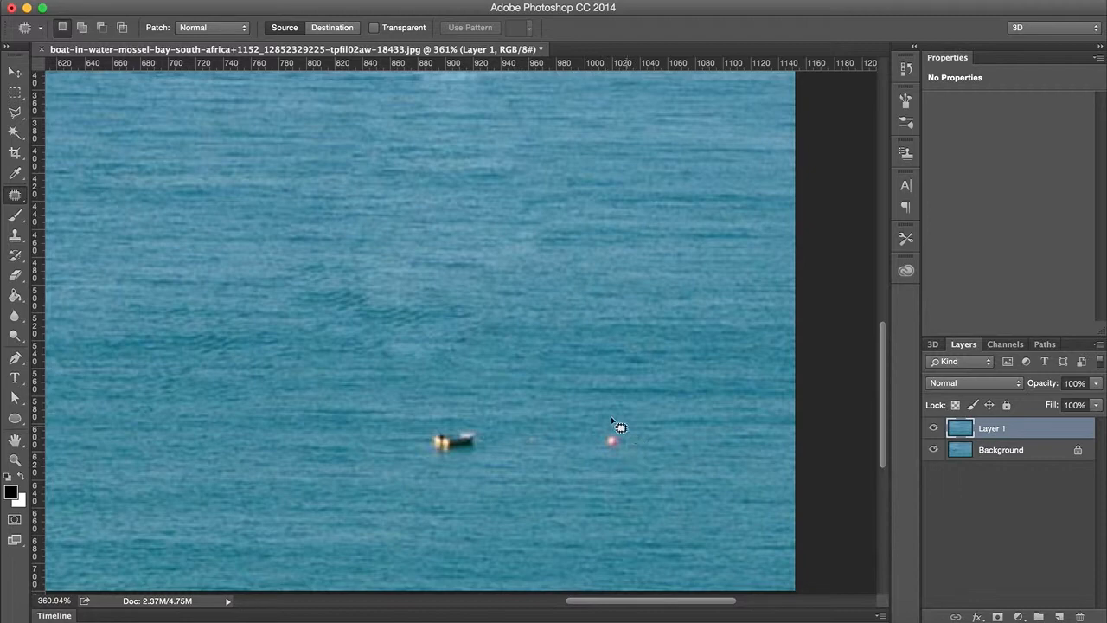
pyautogui.moveTo(620, 470)
pyautogui.mouseDown()
pyautogui.moveTo(637, 447)
pyautogui.moveTo(621, 463)
pyautogui.moveTo(680, 441)
pyautogui.mouseUp()
pyautogui.hotkey('ctrl', 'd')
pyautogui.moveTo(495, 416)
pyautogui.mouseDown()
pyautogui.moveTo(425, 450)
pyautogui.moveTo(489, 447)
pyautogui.moveTo(494, 426)
pyautogui.moveTo(337, 465)
pyautogui.mouseUp()
pyautogui.hotkey('ctrl', 'd')
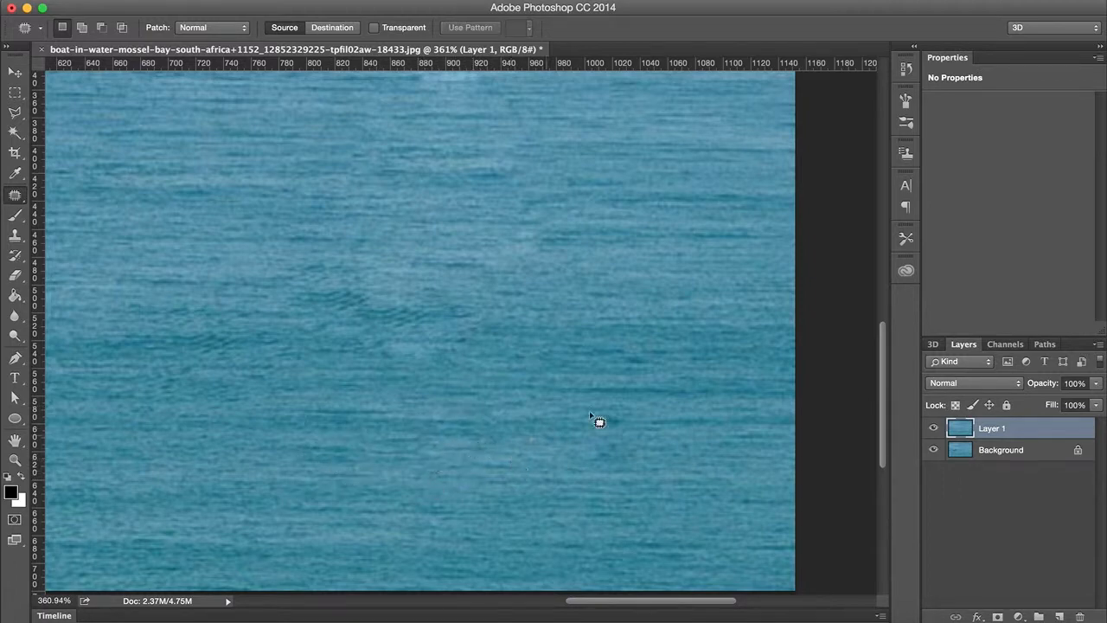
# - Remove the cut-off boat at the photo's upper right edge with the Patch tool, using open water to its left, and clear the selection
pyautogui.scroll(5, 599, 422)
pyautogui.scroll(1, 599, 419)
pyautogui.hscroll(3, 599, 419)
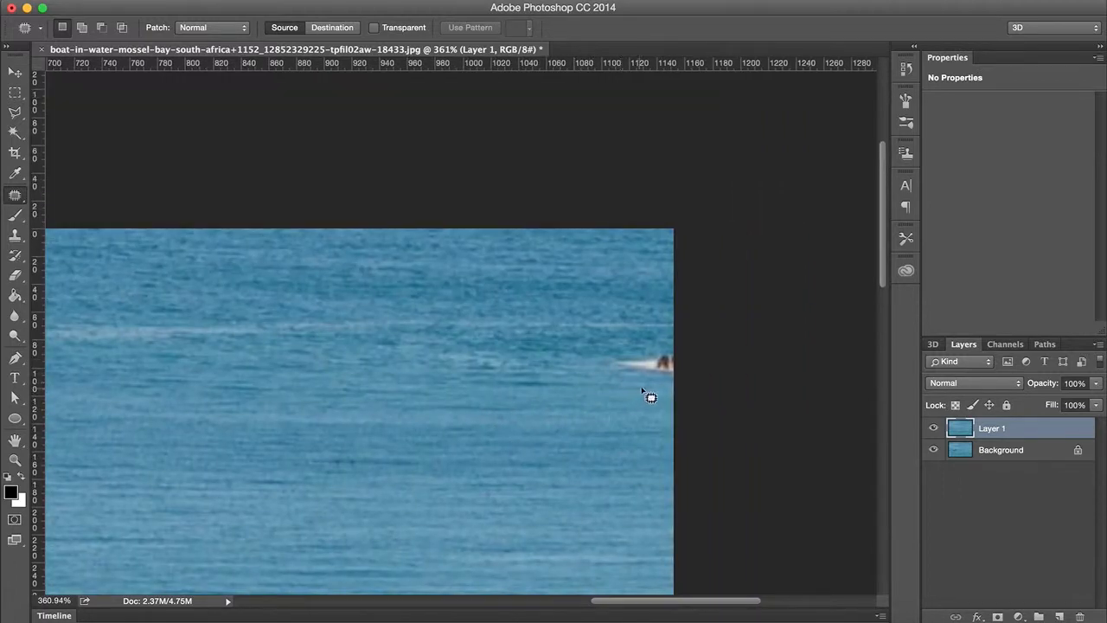
pyautogui.moveTo(602, 362)
pyautogui.mouseDown()
pyautogui.moveTo(712, 363)
pyautogui.moveTo(610, 383)
pyautogui.moveTo(604, 365)
pyautogui.moveTo(507, 372)
pyautogui.mouseUp()
pyautogui.hotkey('ctrl', 'd')
pyautogui.scroll(-3, 636, 424)
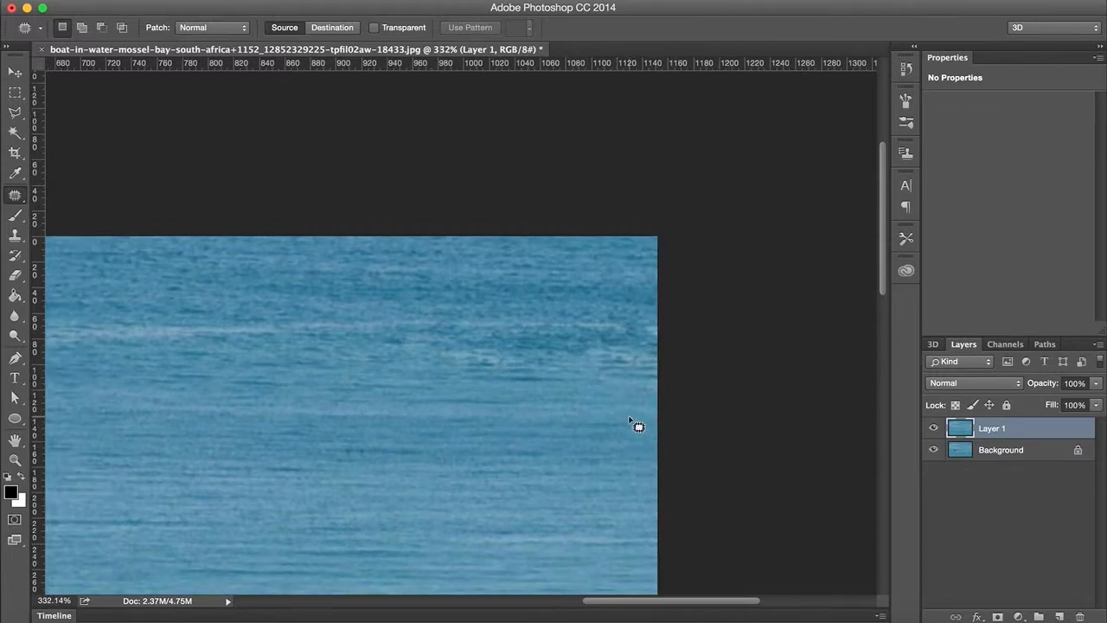
pyautogui.scroll(-3, 637, 425)
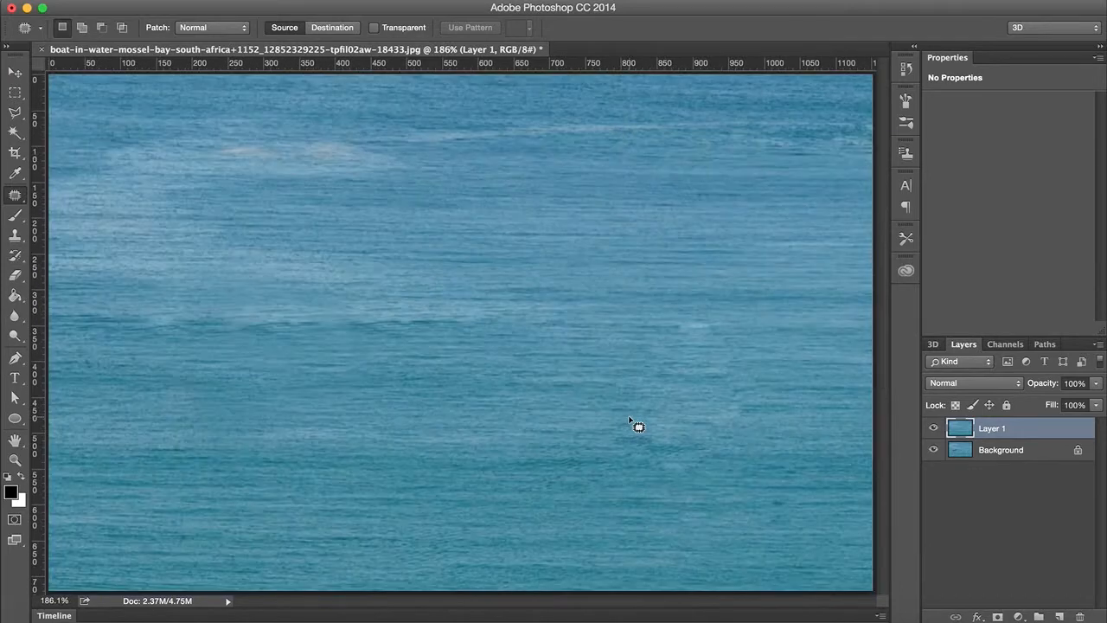